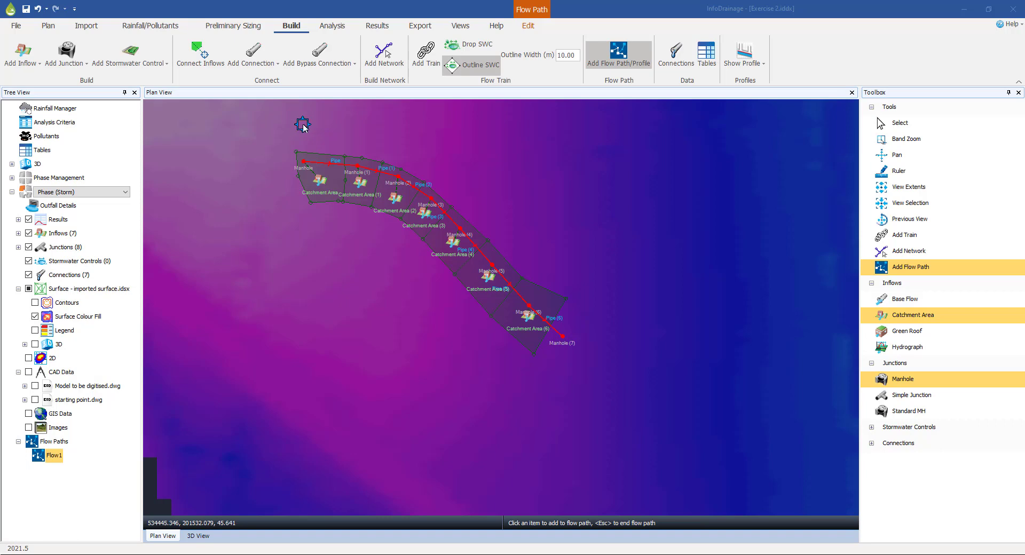
pyautogui.click(17, 28)
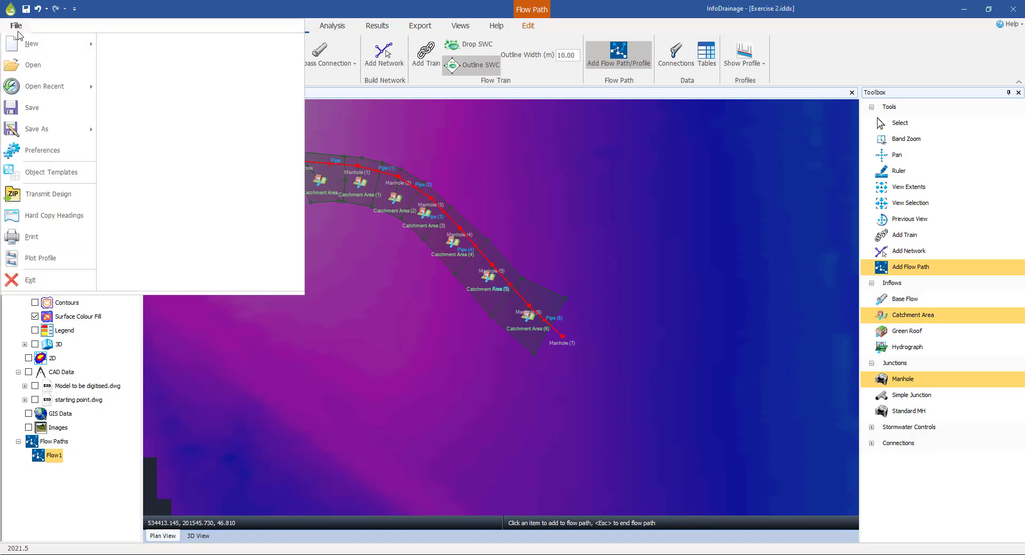
pyautogui.click(28, 65)
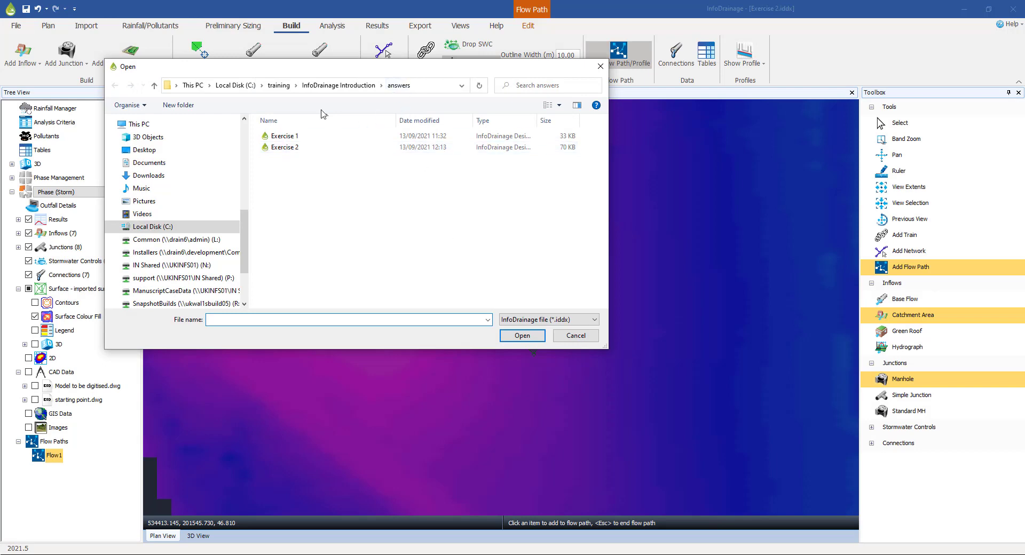
pyautogui.click(570, 338)
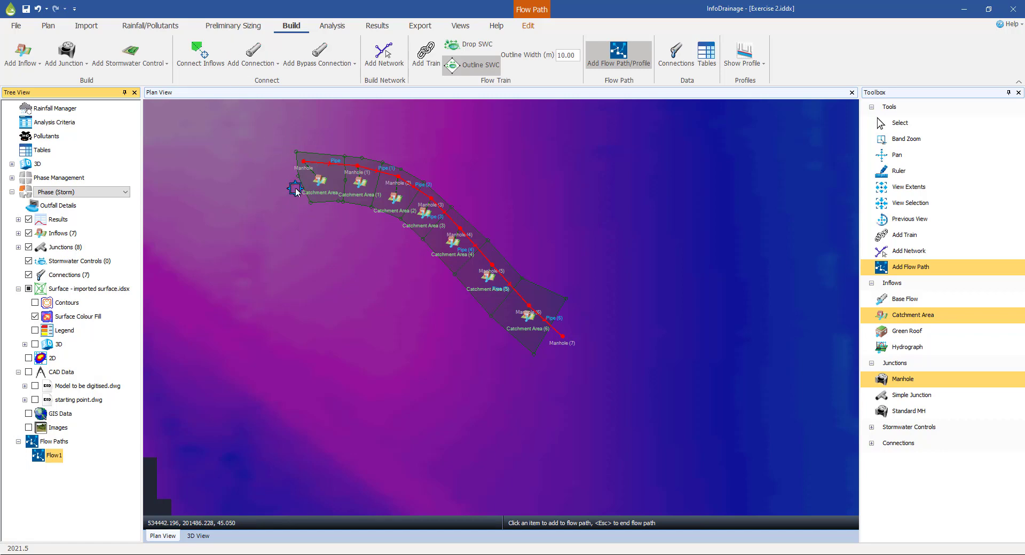
pyautogui.click(228, 27)
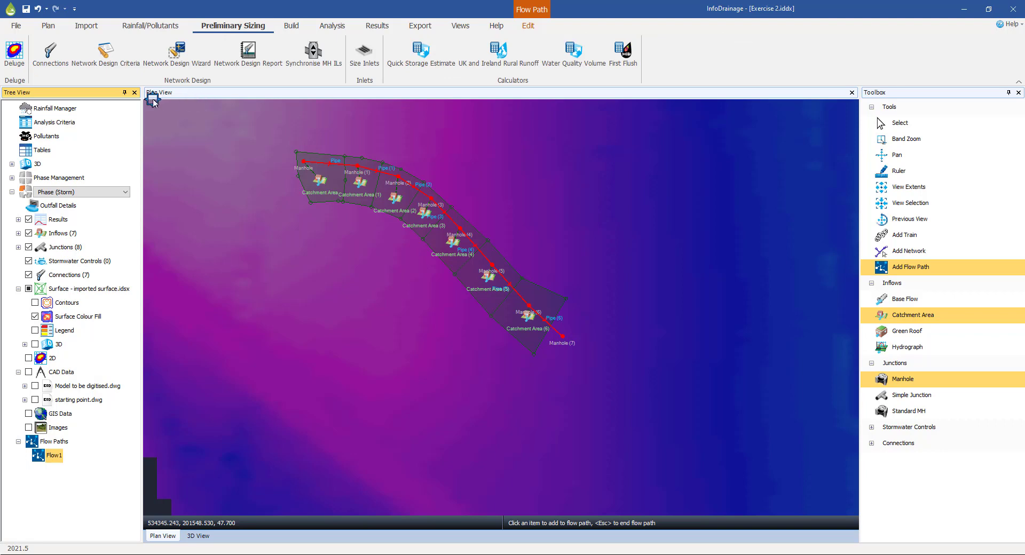
pyautogui.click(103, 66)
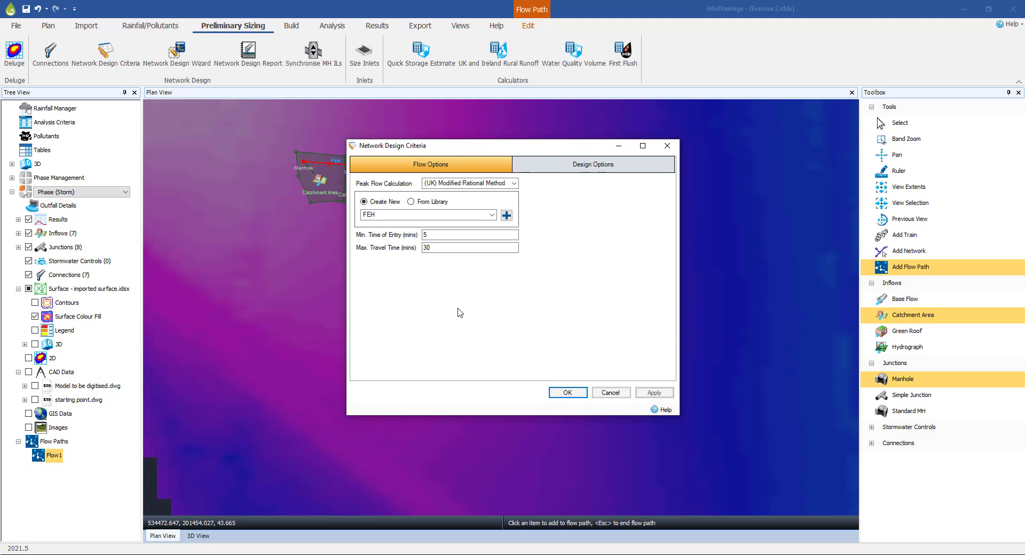
pyautogui.click(609, 393)
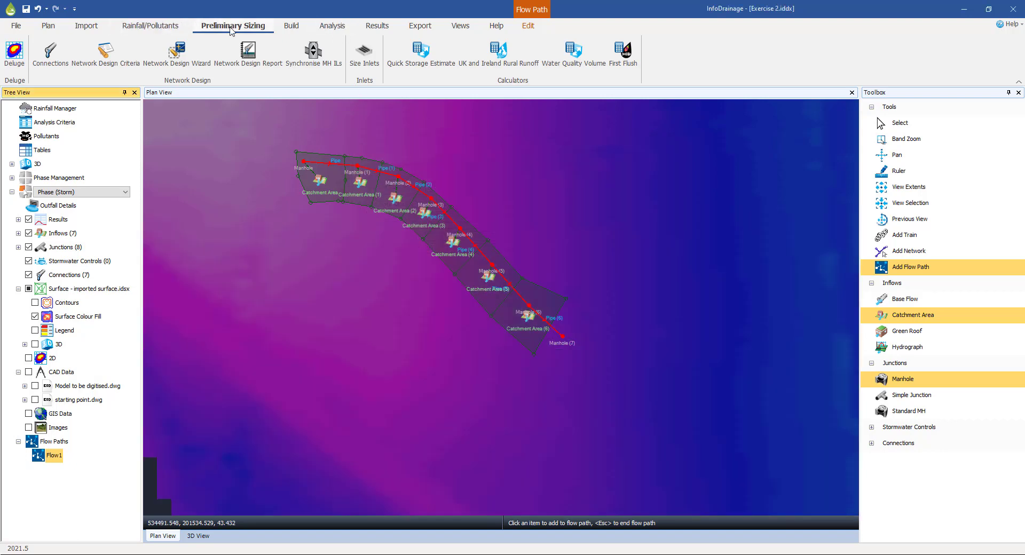
# Step: Add an FSR design storm in the Rainfall Manager and label it Rain 1
pyautogui.click(152, 28)
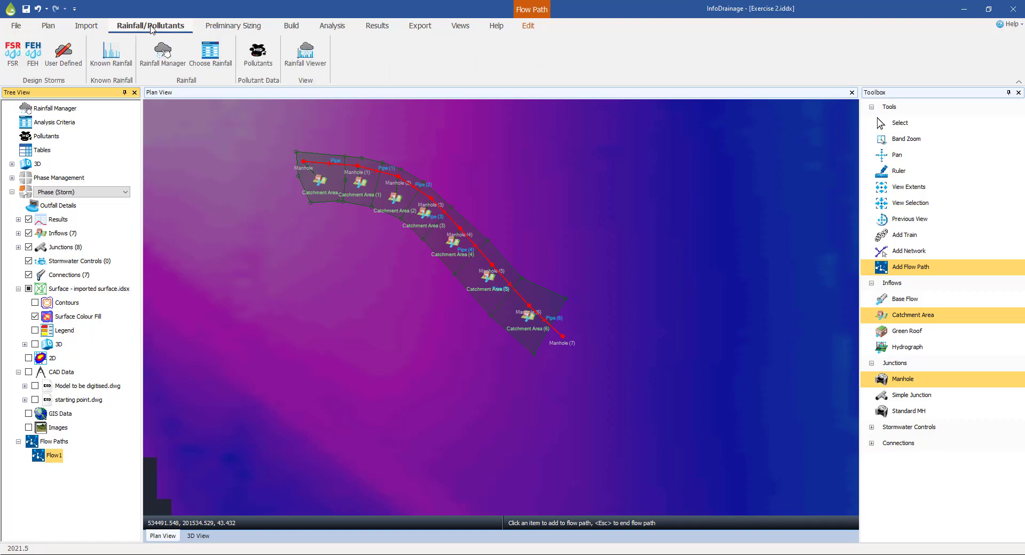
pyautogui.click(164, 64)
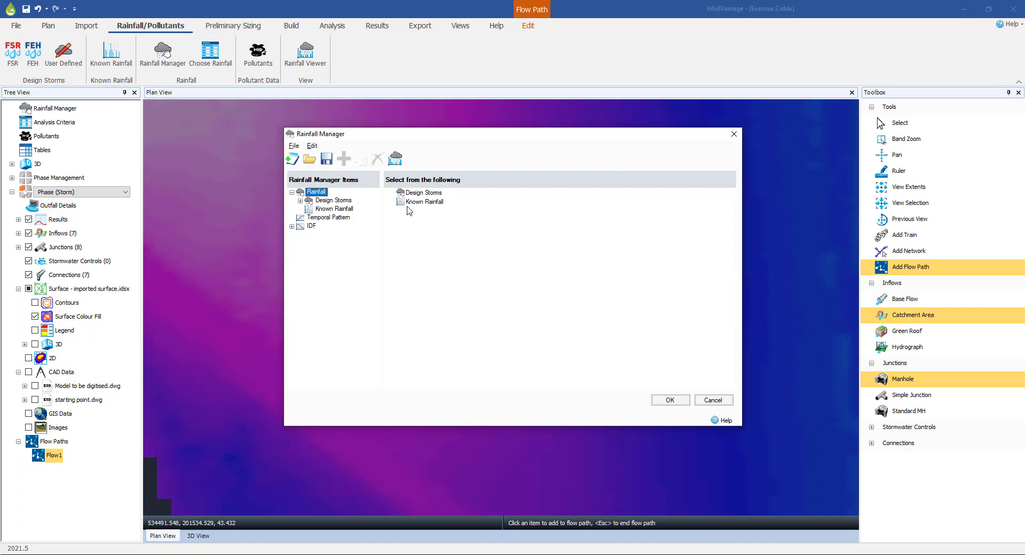
pyautogui.moveTo(411, 137); pyautogui.dragTo(399, 131)
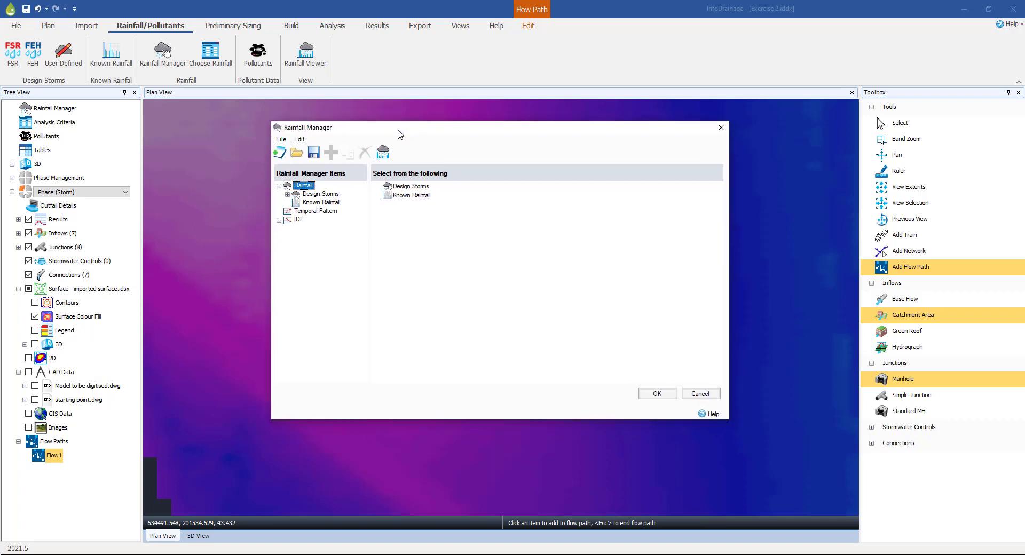
pyautogui.click(287, 195)
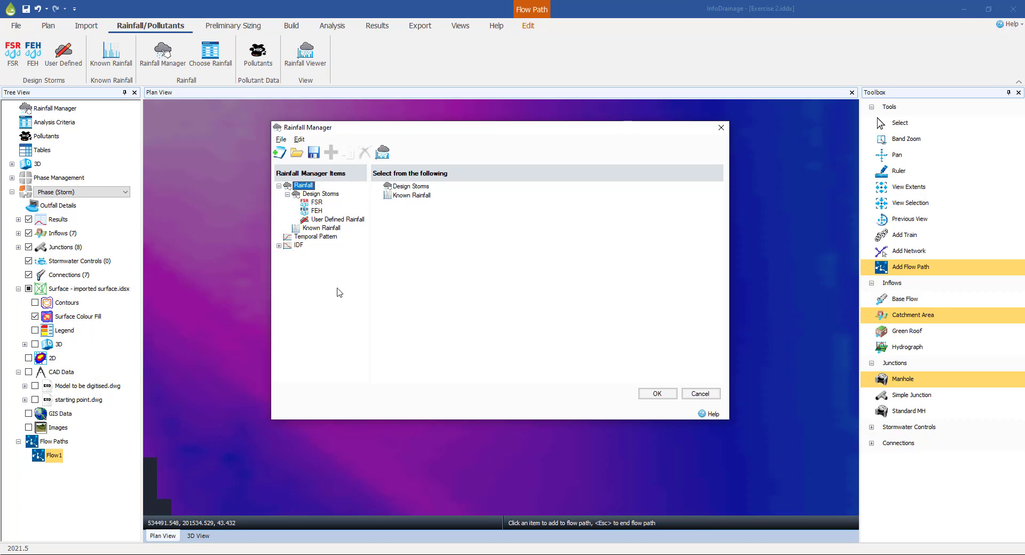
pyautogui.click(317, 203)
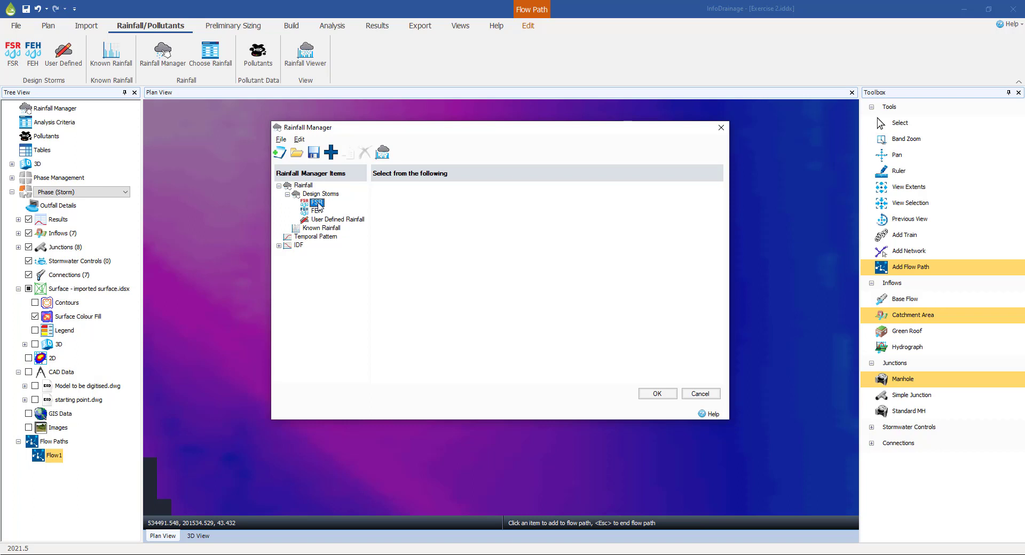
pyautogui.click(330, 153)
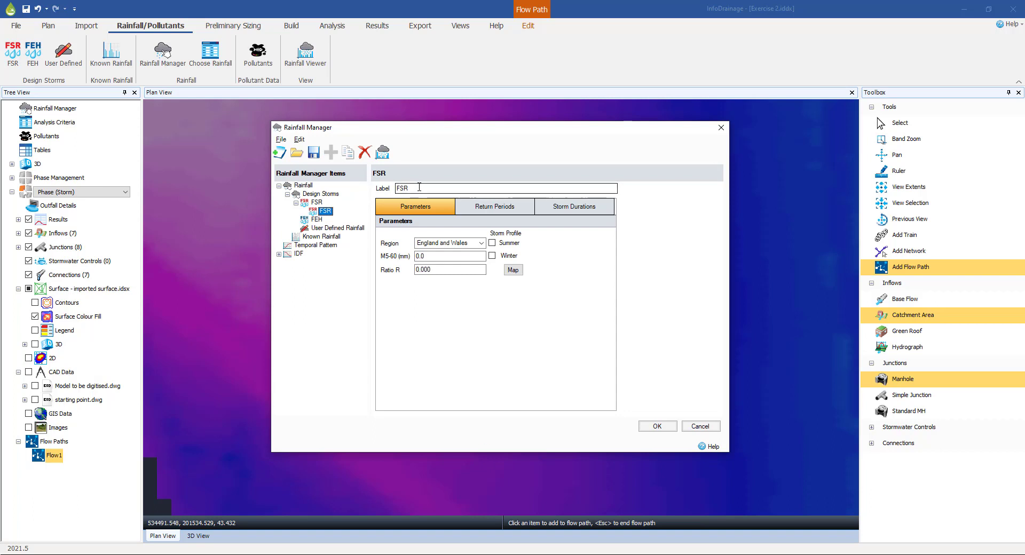
pyautogui.doubleClick(419, 186)
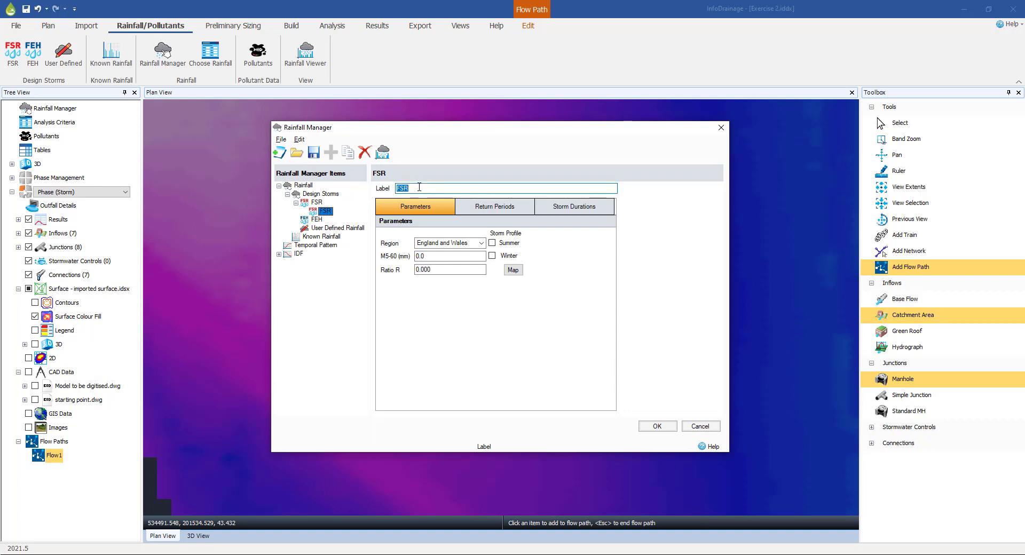
pyautogui.write('Rain 1')
# Step: Enable the Summer and Winter storm profiles for Rain 1, and set M5-60 to 20 mm and Ratio R to 0.4
pyautogui.click(492, 242)
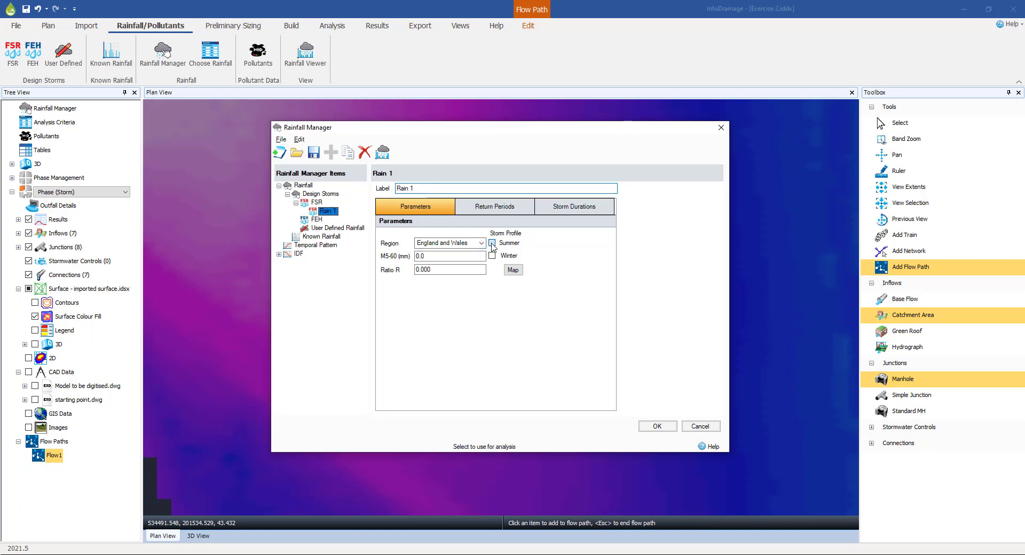
pyautogui.click(491, 255)
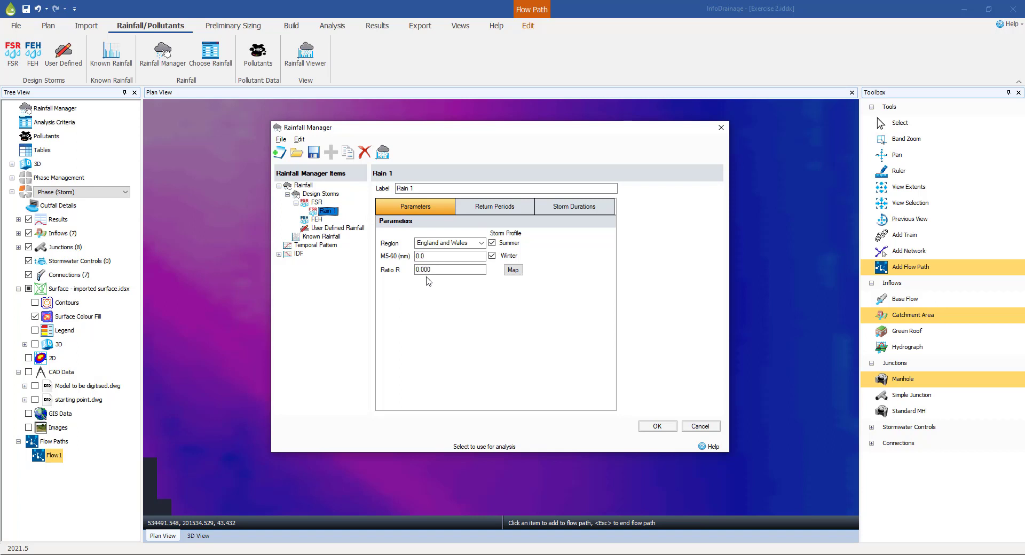
pyautogui.click(436, 257)
pyautogui.write('20')
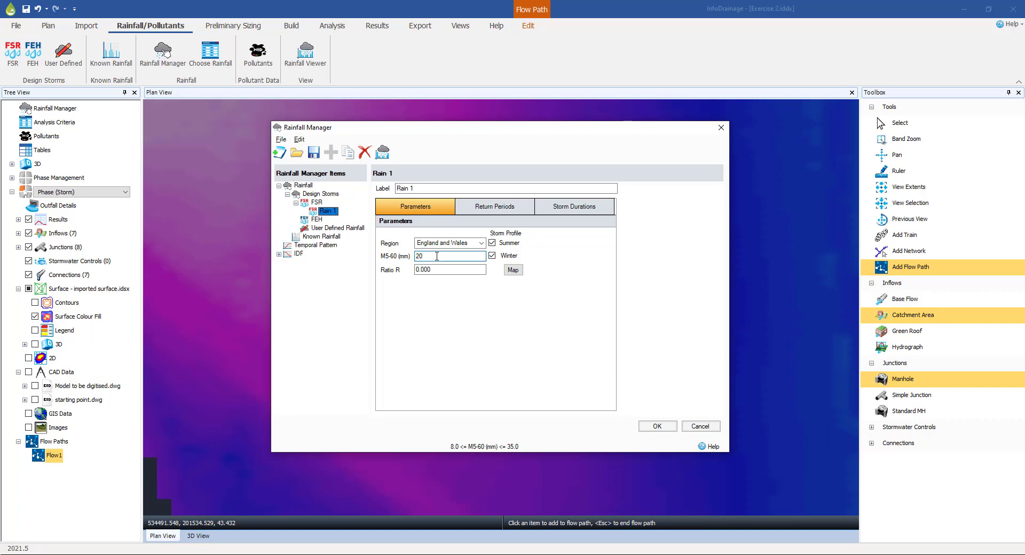
pyautogui.press('Tab')
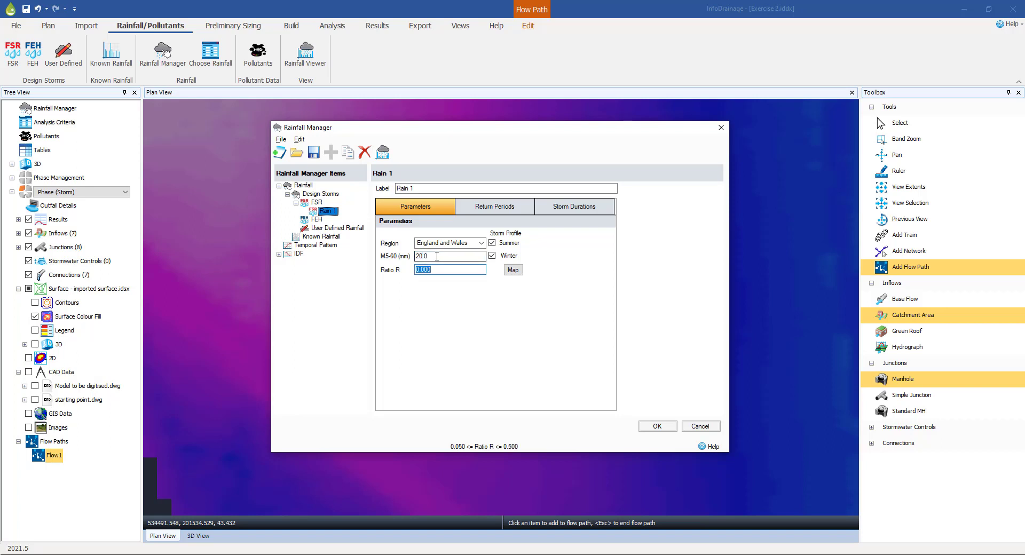
pyautogui.write('.4')
pyautogui.press('Tab')
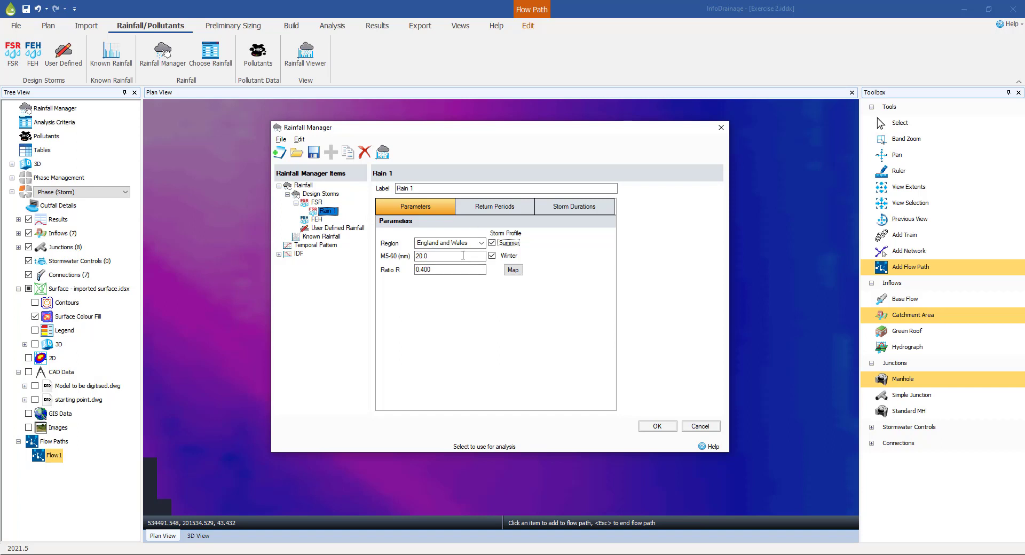
# Step: Give Rain 1 a 2-year return period and use the default selection of storm durations
pyautogui.click(494, 208)
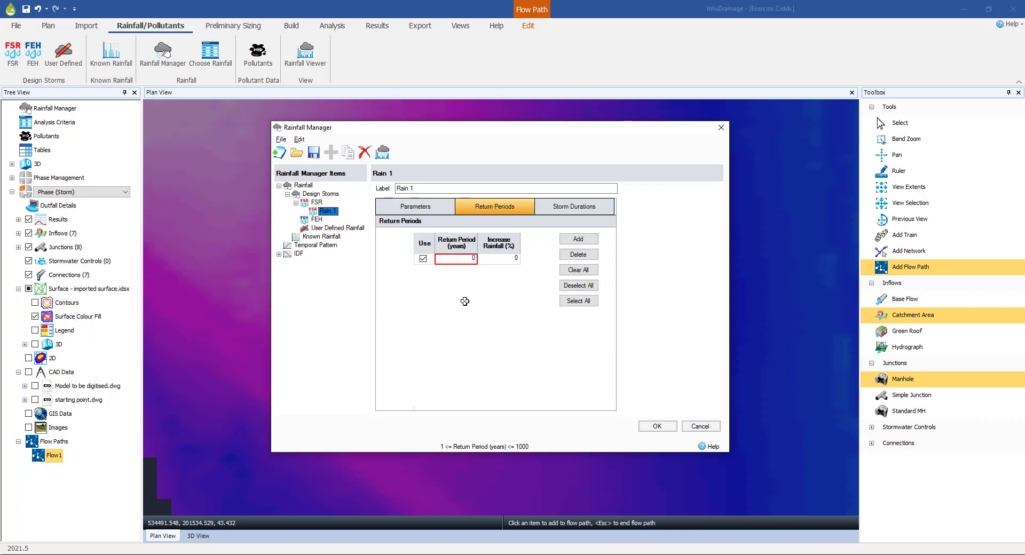
pyautogui.write('2')
pyautogui.press('Tab')
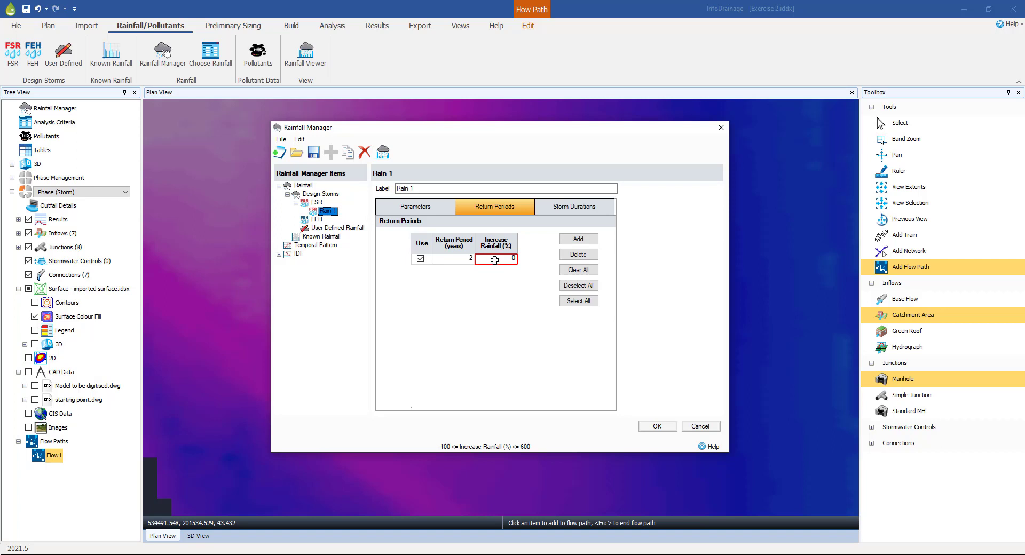
pyautogui.click(571, 208)
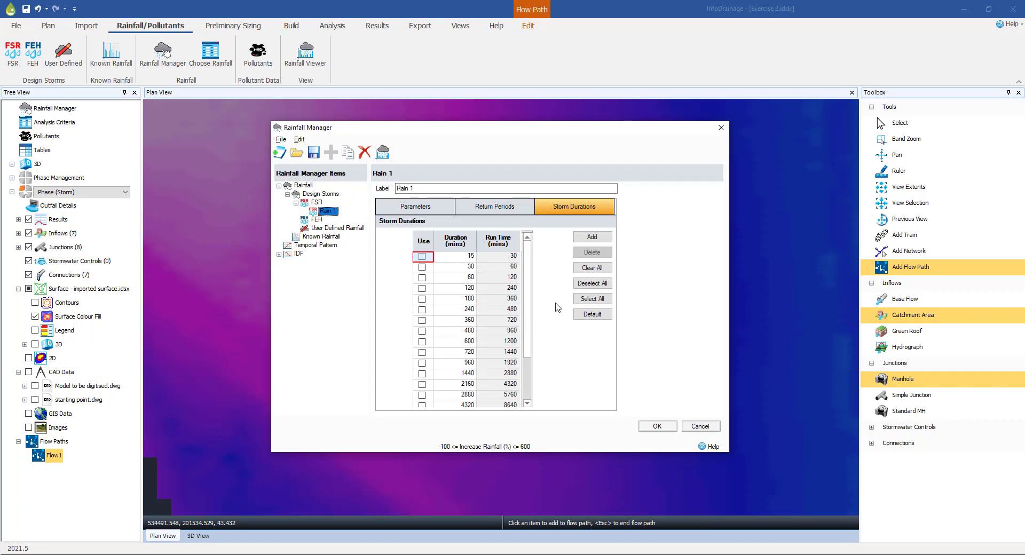
pyautogui.click(594, 317)
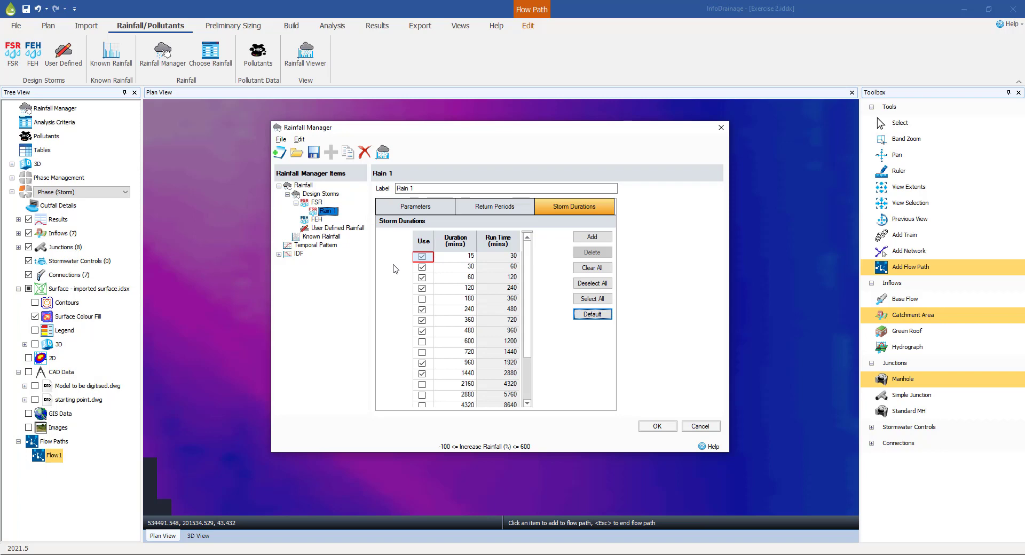
# Step: Save the rainfall library as "design rainfall" in the Save work here folder and accept the Rainfall Manager settings
pyautogui.click(314, 153)
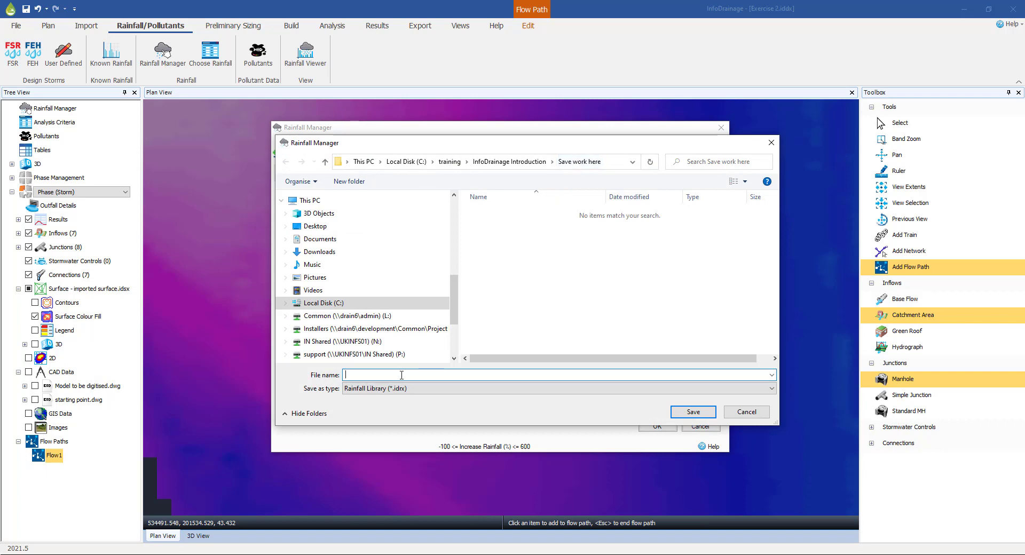
pyautogui.write('design rainfall')
pyautogui.click(674, 414)
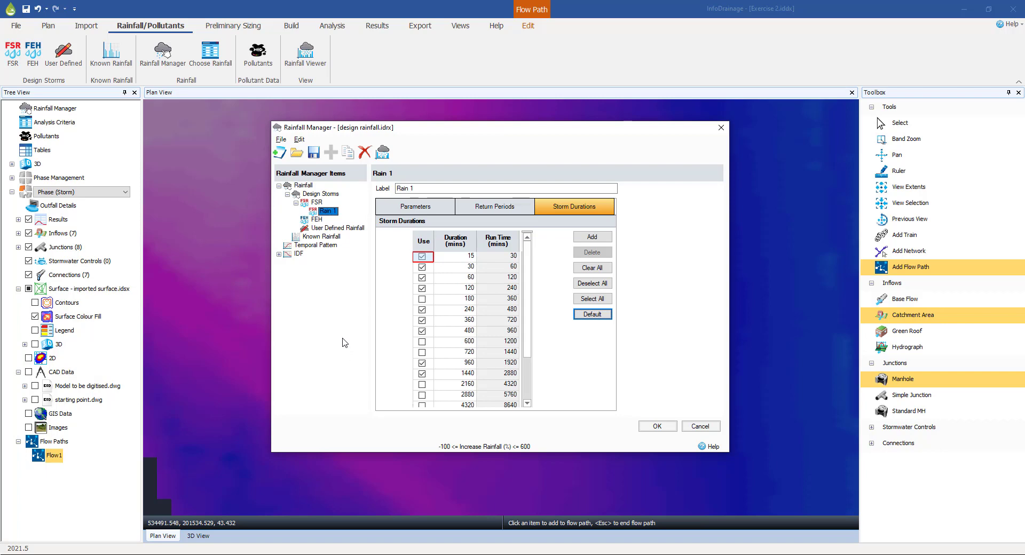
pyautogui.click(658, 426)
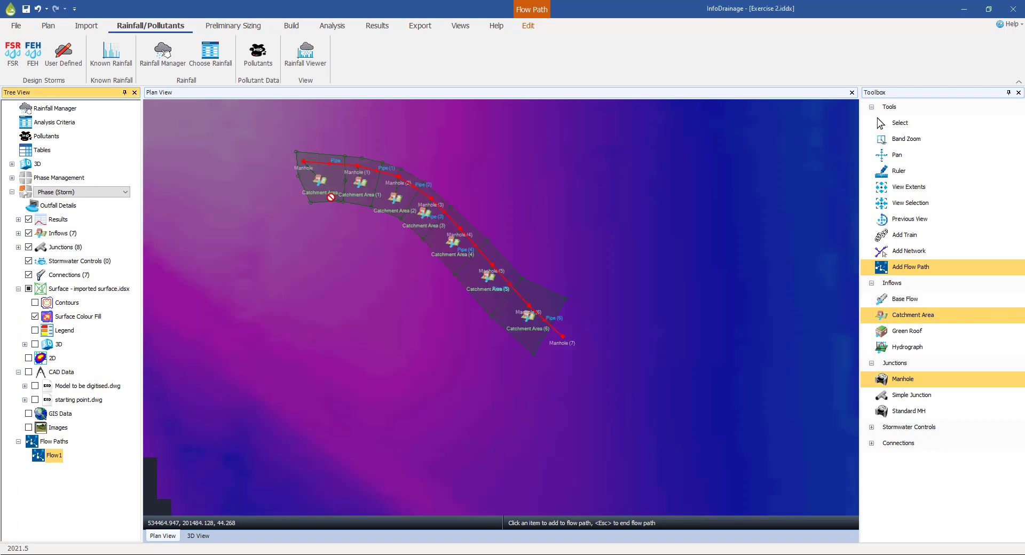
# Step: Choose Rain 1 from the library as the rainfall source in the Network Design Criteria and check the entry and travel times
pyautogui.click(229, 30)
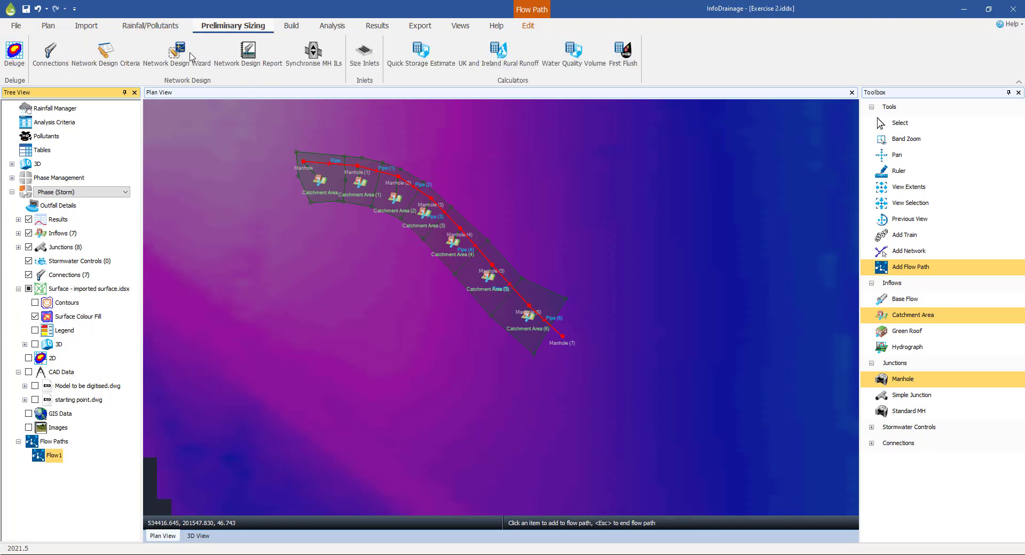
pyautogui.click(109, 59)
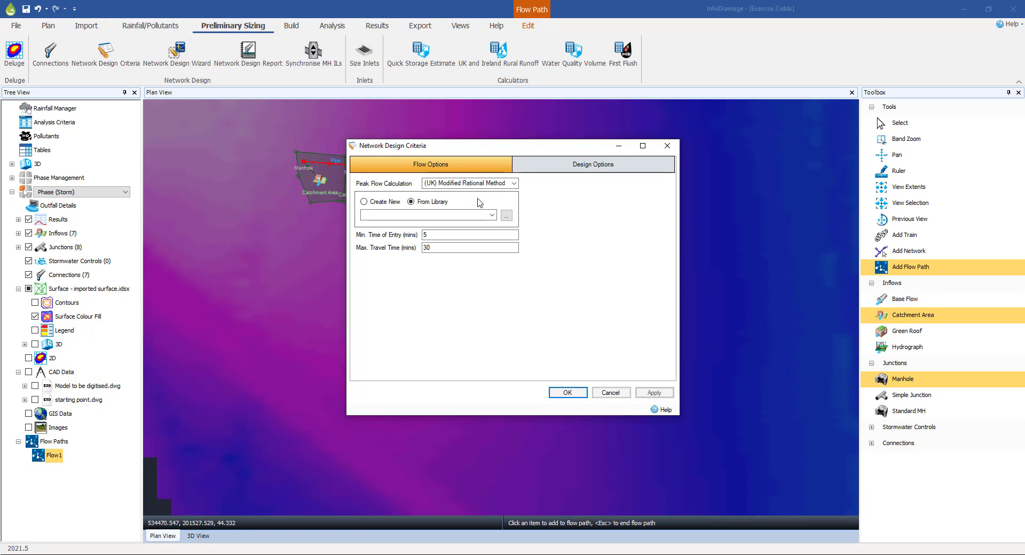
pyautogui.click(491, 215)
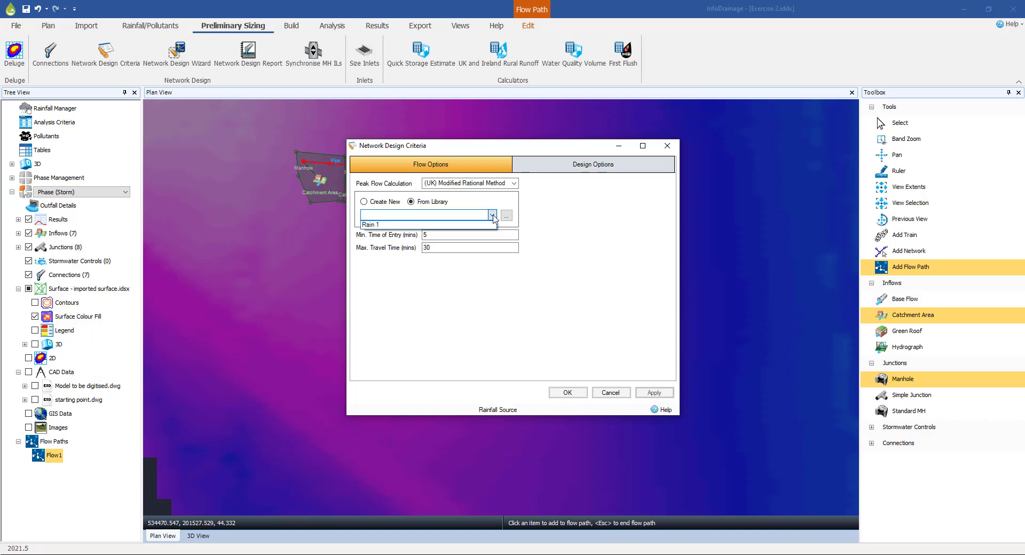
pyautogui.click(374, 224)
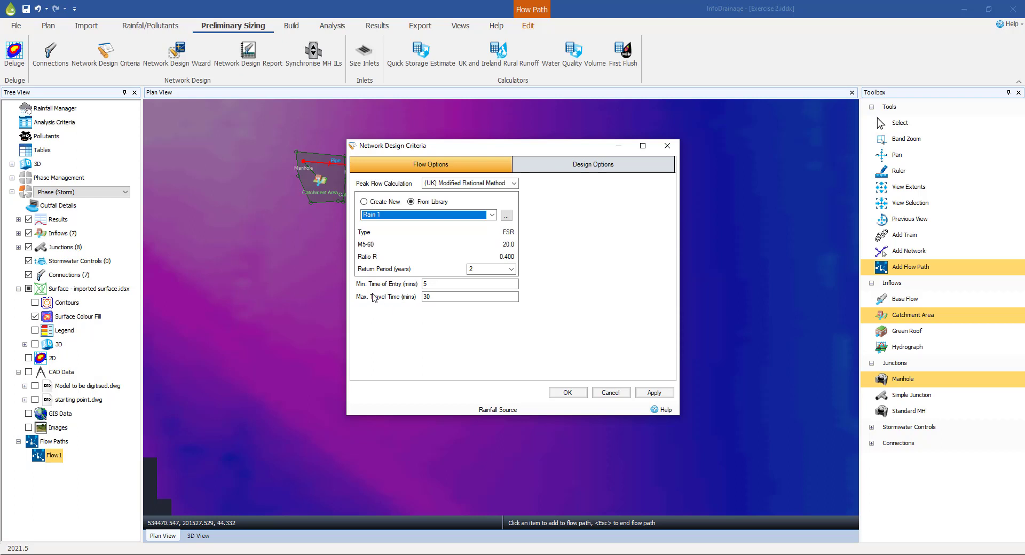
pyautogui.click(450, 284)
pyautogui.click(451, 284)
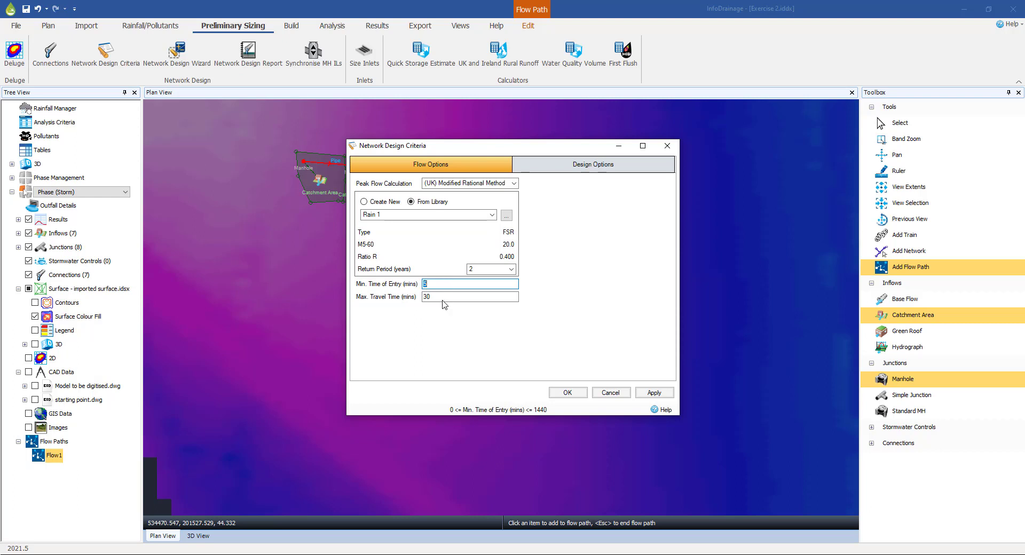
pyautogui.click(444, 296)
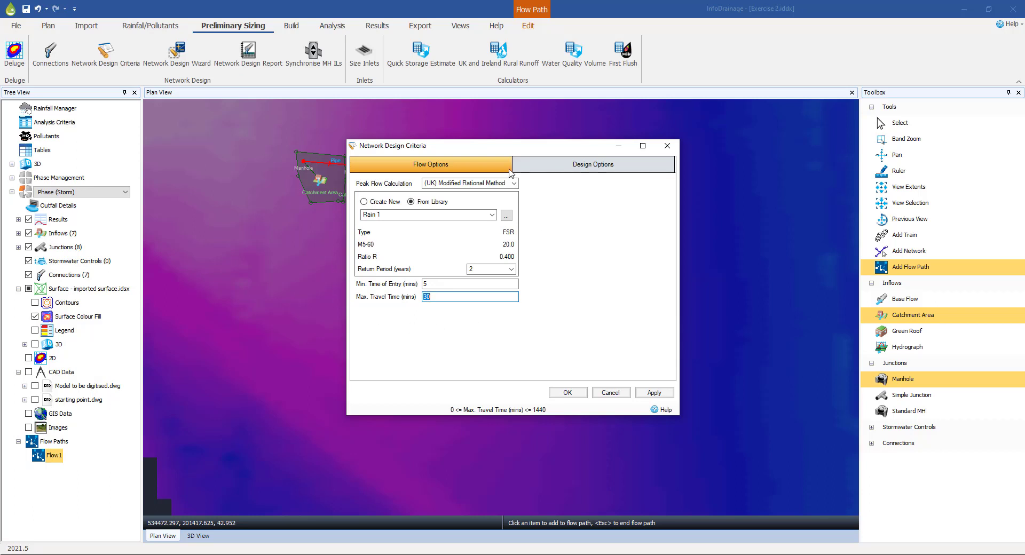
# Step: Open the design options of the Network Design Criteria, review the lock slope choices and keep None
pyautogui.moveTo(504, 146); pyautogui.dragTo(686, 146)
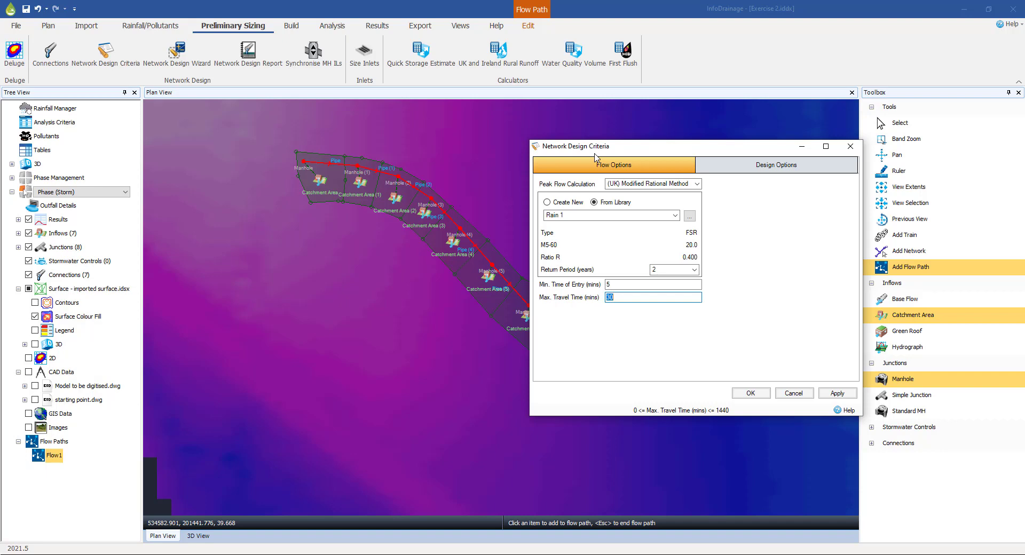
pyautogui.moveTo(646, 153); pyautogui.dragTo(560, 152)
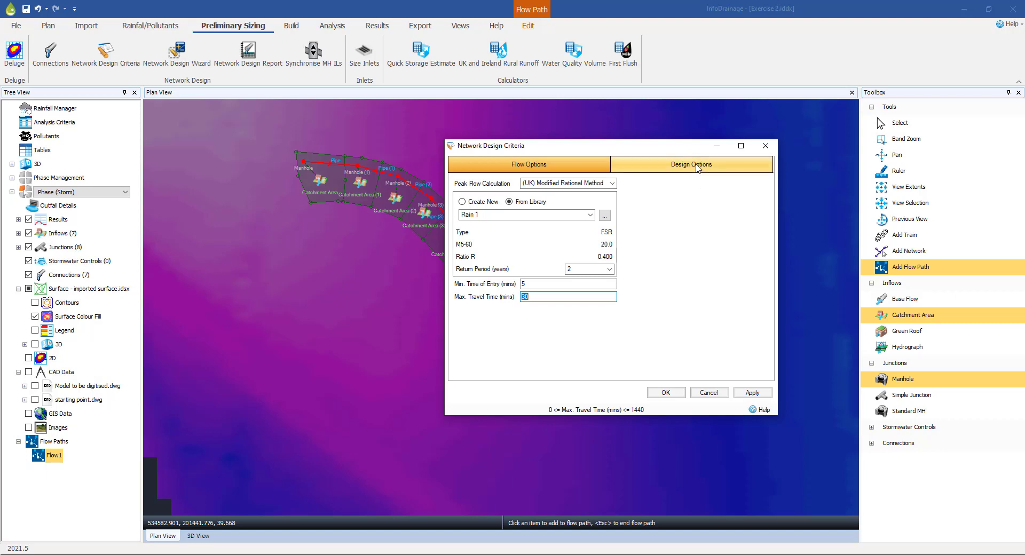
pyautogui.click(696, 168)
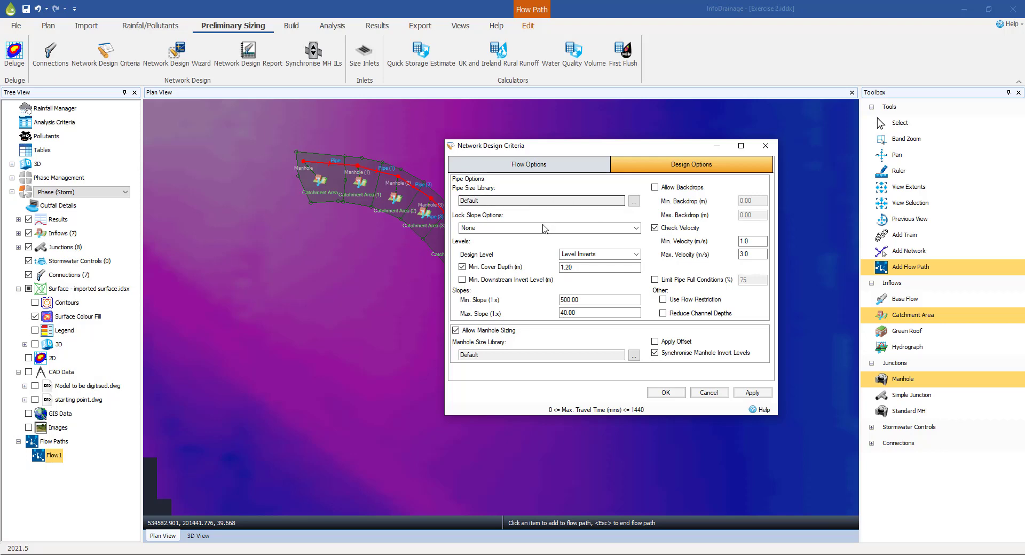
pyautogui.click(635, 229)
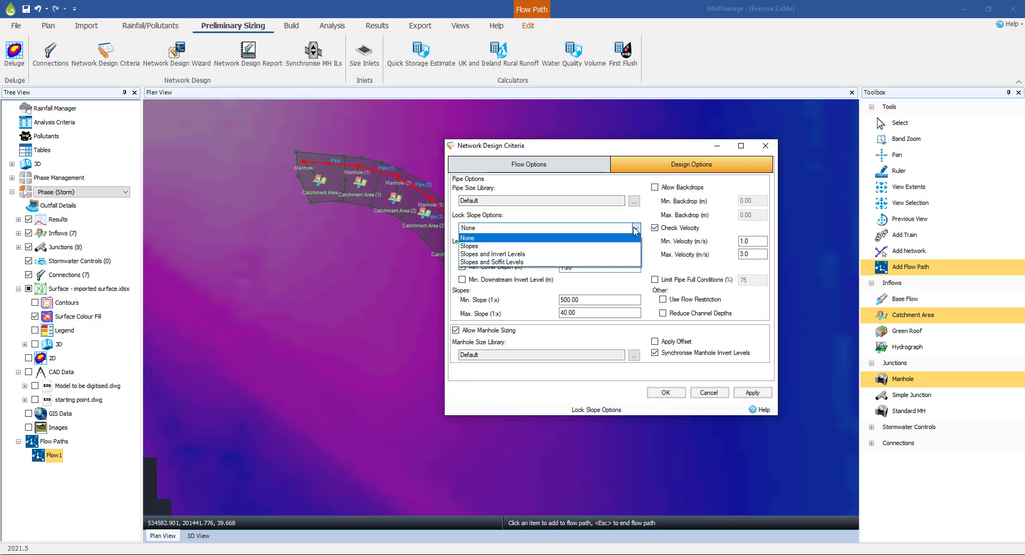
pyautogui.click(635, 230)
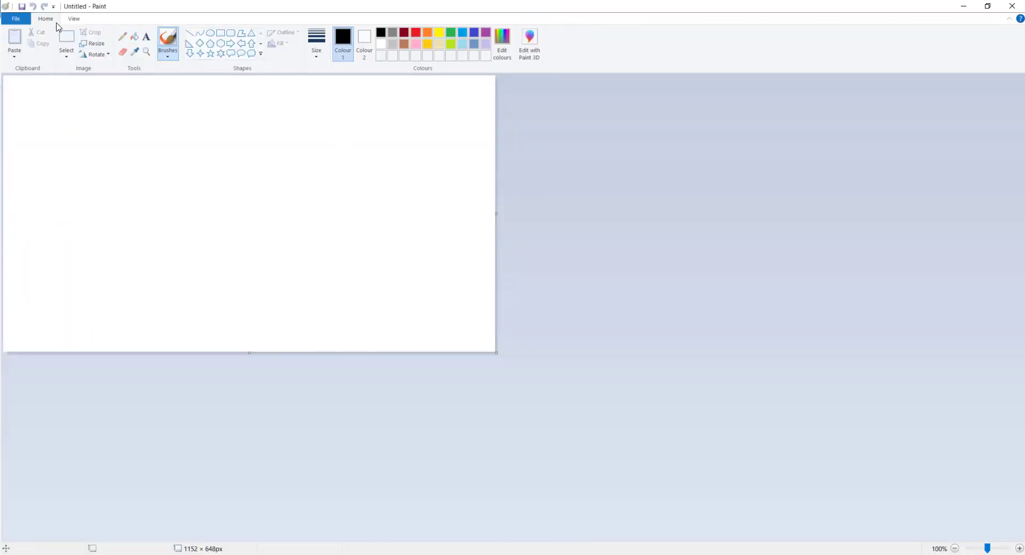
# Step: Switch to Paint and sketch a pipe cross-section circle labelled "s" above for soffit and "i" below for invert
pyautogui.click(74, 19)
pyautogui.click(14, 41)
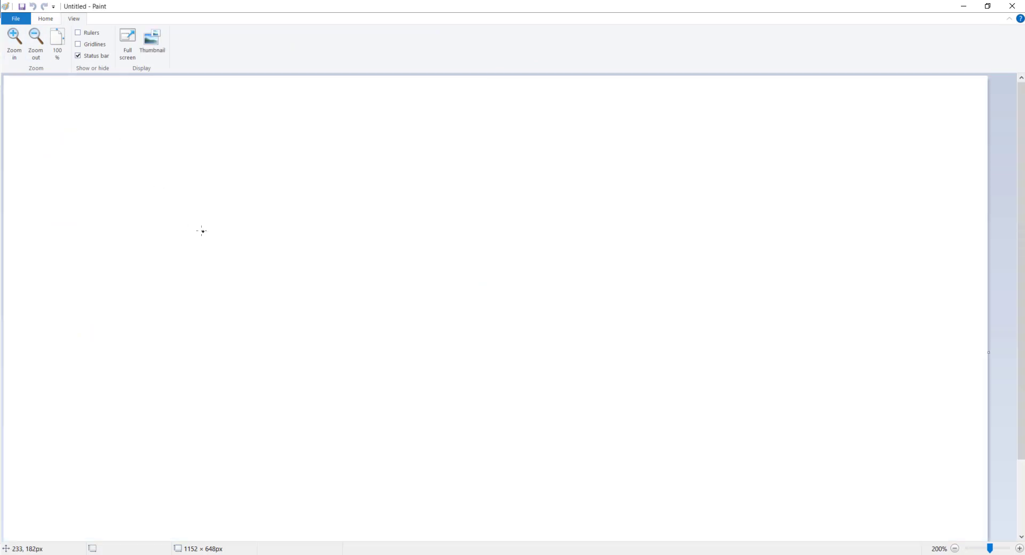
pyautogui.moveTo(203, 163)
pyautogui.mouseDown()
pyautogui.moveTo(152, 201)
pyautogui.moveTo(208, 202)
pyautogui.moveTo(199, 161)
pyautogui.moveTo(170, 153)
pyautogui.mouseUp()
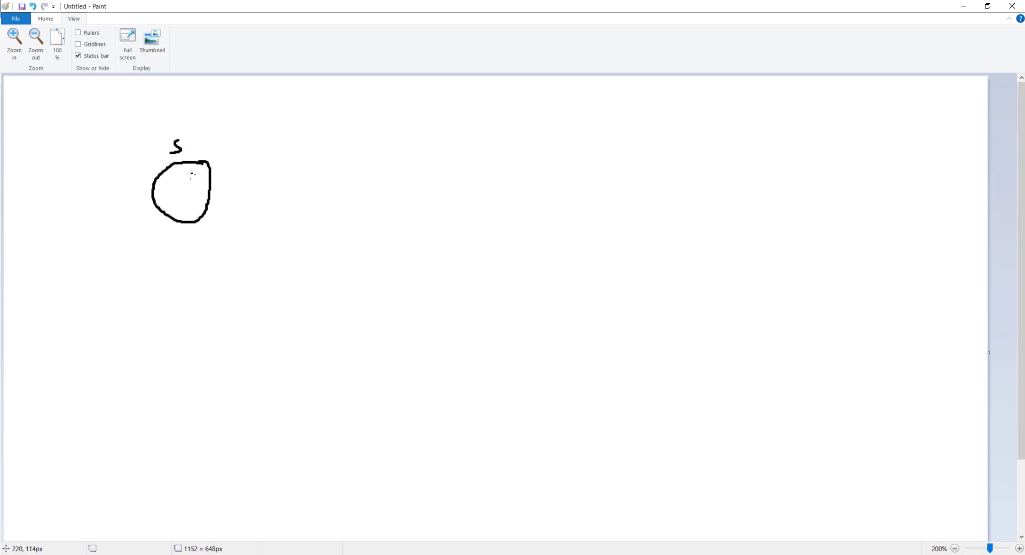
pyautogui.moveTo(176, 237); pyautogui.dragTo(180, 248)
pyautogui.click(177, 231)
pyautogui.click(302, 203)
# Step: Sketch a long ground line beside the circle, with a vertical manhole shaft and an incoming pipe falling towards it
pyautogui.moveTo(294, 139); pyautogui.dragTo(760, 138)
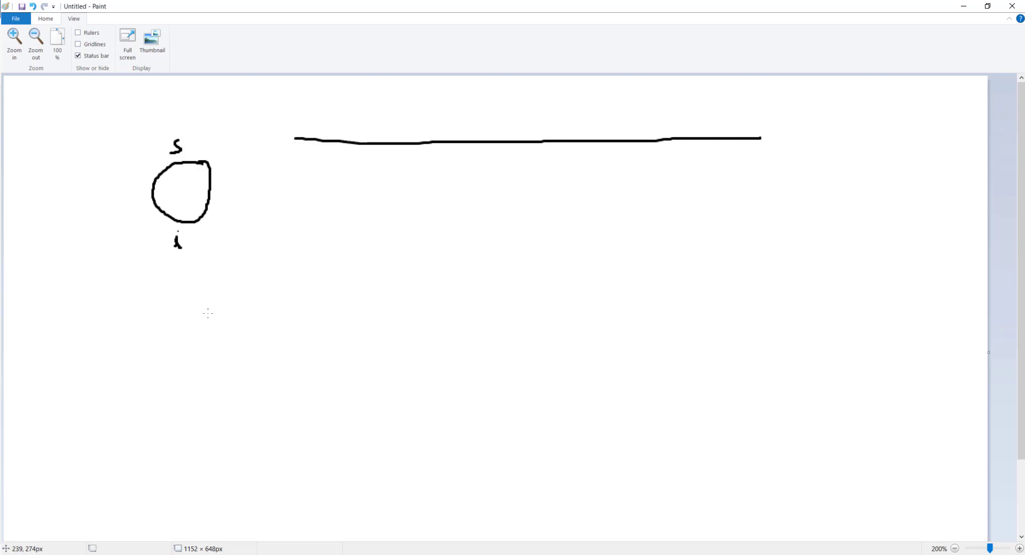
pyautogui.moveTo(297, 198); pyautogui.dragTo(446, 213)
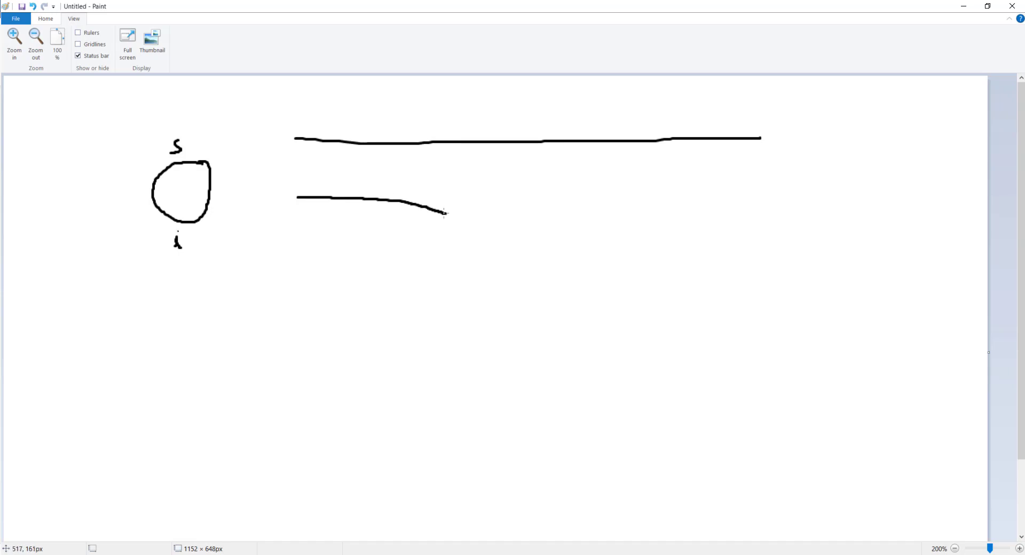
pyautogui.moveTo(294, 212)
pyautogui.mouseDown()
pyautogui.moveTo(448, 233)
pyautogui.moveTo(450, 141)
pyautogui.moveTo(469, 147)
pyautogui.moveTo(467, 216)
pyautogui.mouseUp()
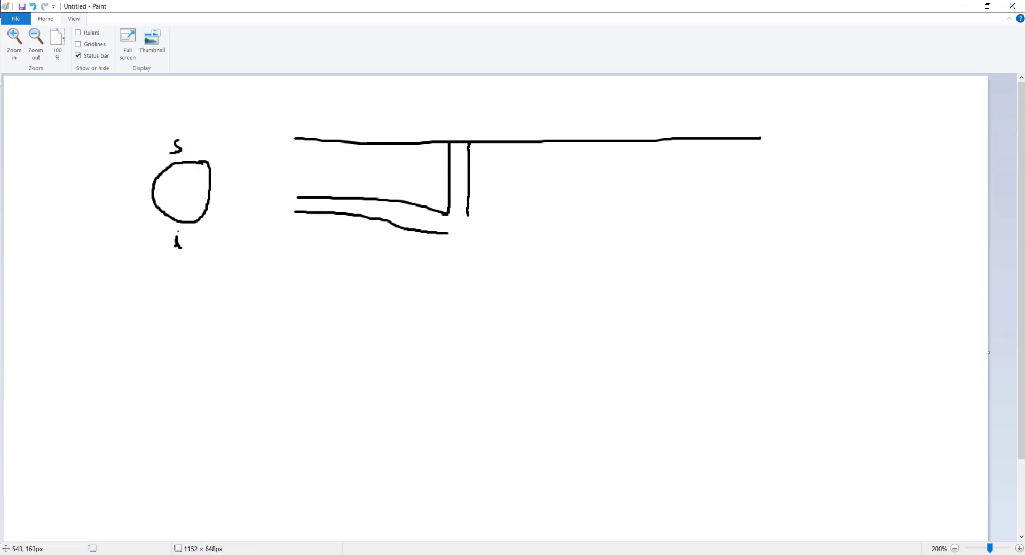
# Step: Sketch one pipe run with continuous soffits and a stepped invert, and below it one with continuous inverts and a stepped soffit
pyautogui.click(486, 287)
pyautogui.moveTo(304, 283); pyautogui.dragTo(640, 316)
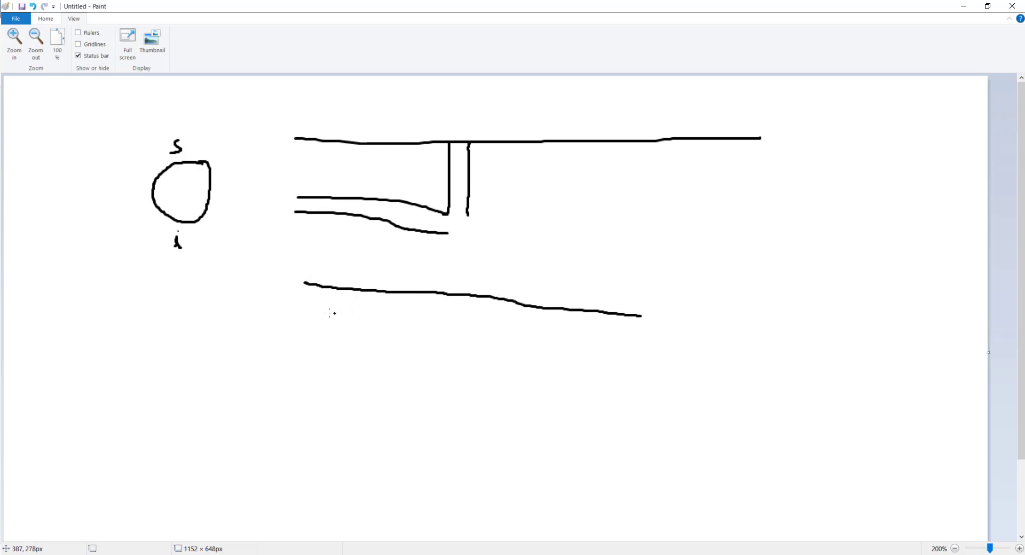
pyautogui.moveTo(304, 309)
pyautogui.mouseDown()
pyautogui.moveTo(452, 315)
pyautogui.moveTo(453, 331)
pyautogui.moveTo(492, 346)
pyautogui.moveTo(583, 367)
pyautogui.moveTo(586, 355)
pyautogui.moveTo(650, 356)
pyautogui.mouseUp()
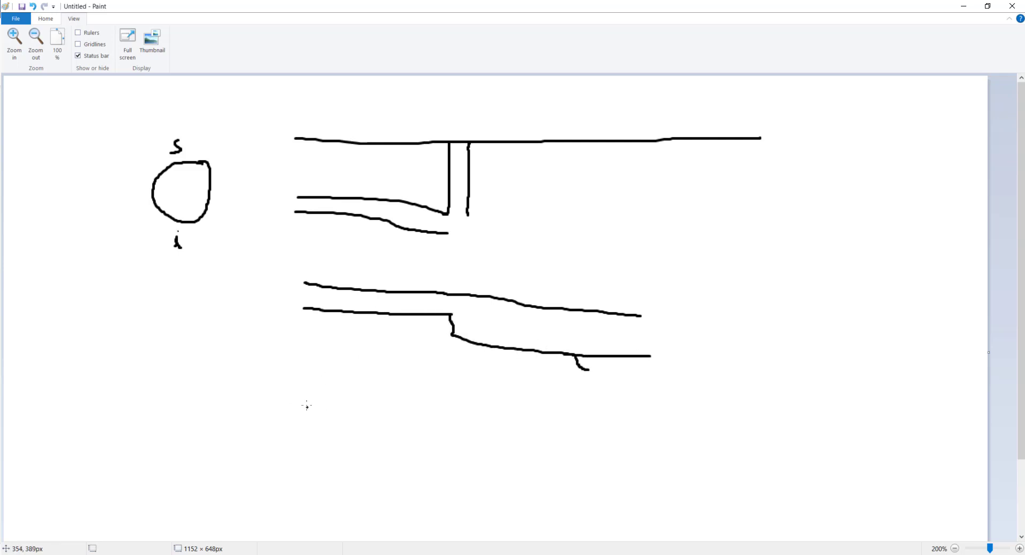
pyautogui.moveTo(304, 400); pyautogui.dragTo(661, 428)
pyautogui.moveTo(302, 379); pyautogui.dragTo(450, 386)
pyautogui.moveTo(448, 372); pyautogui.dragTo(671, 390)
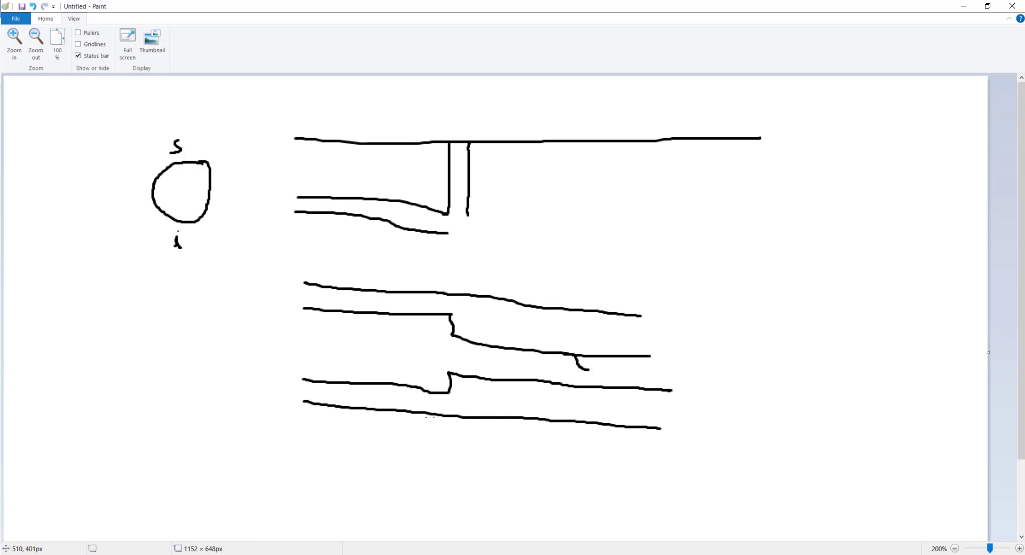
pyautogui.click(964, 6)
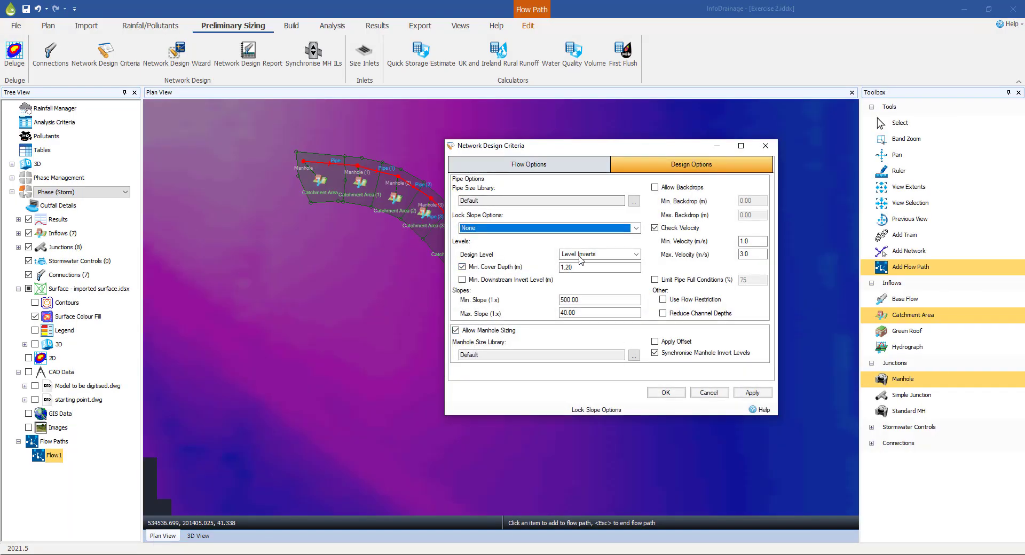
# Step: Set the Design Level to Level Soffits and check the minimum cover depth
pyautogui.click(636, 255)
pyautogui.click(593, 272)
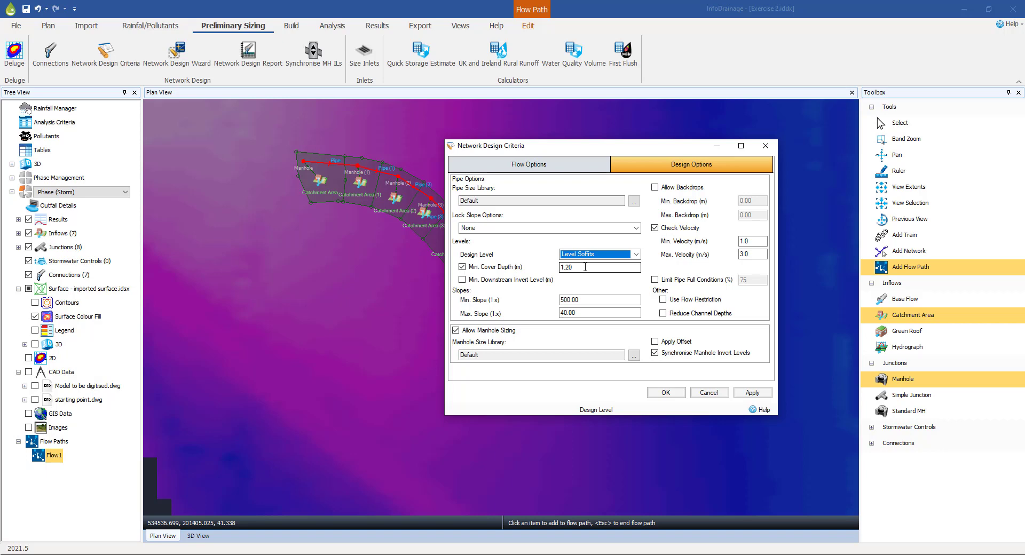
pyautogui.click(587, 267)
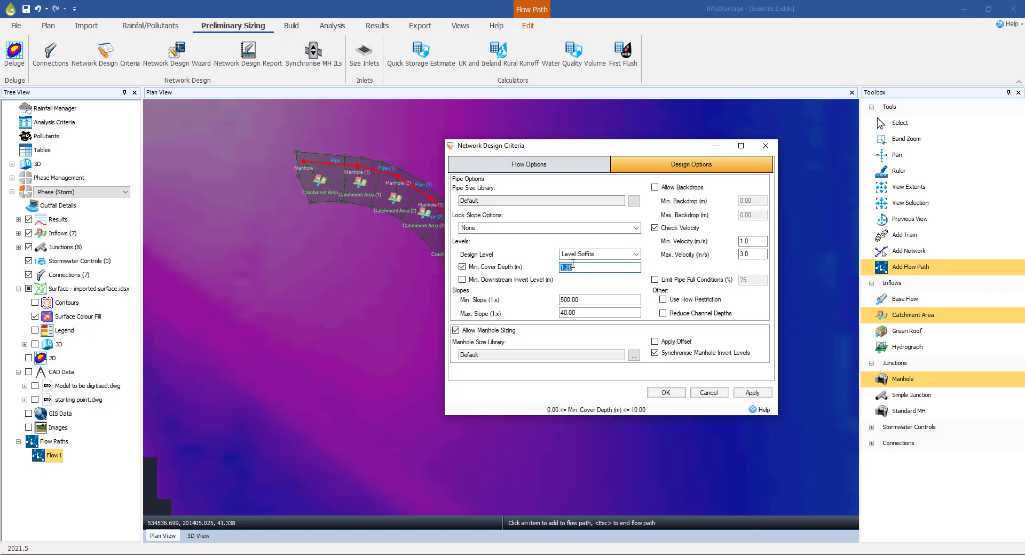
# Step: Check the minimum and maximum slope limits and the minimum and maximum velocity limits in the design options
pyautogui.click(590, 299)
pyautogui.press('Tab')
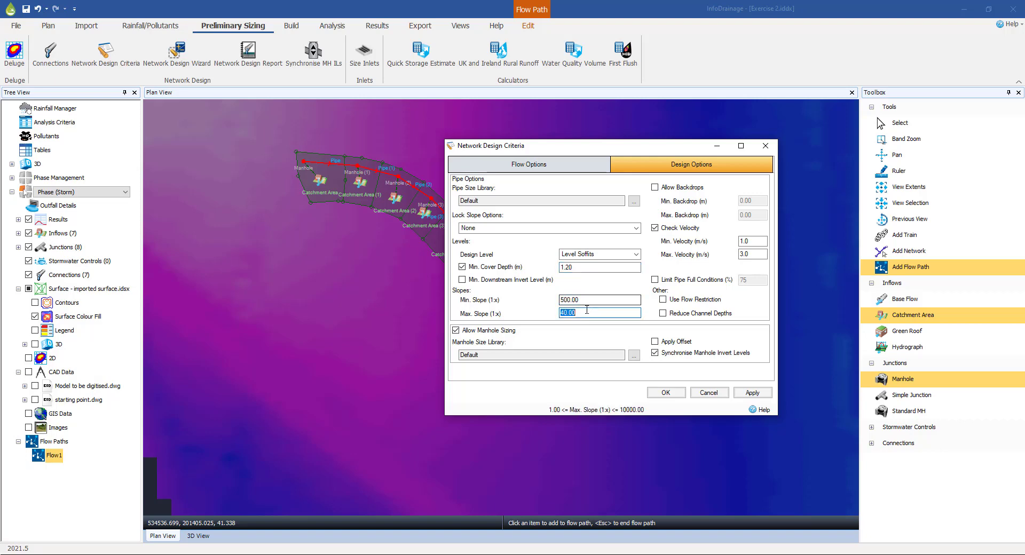
pyautogui.click(586, 299)
pyautogui.click(586, 313)
pyautogui.click(586, 301)
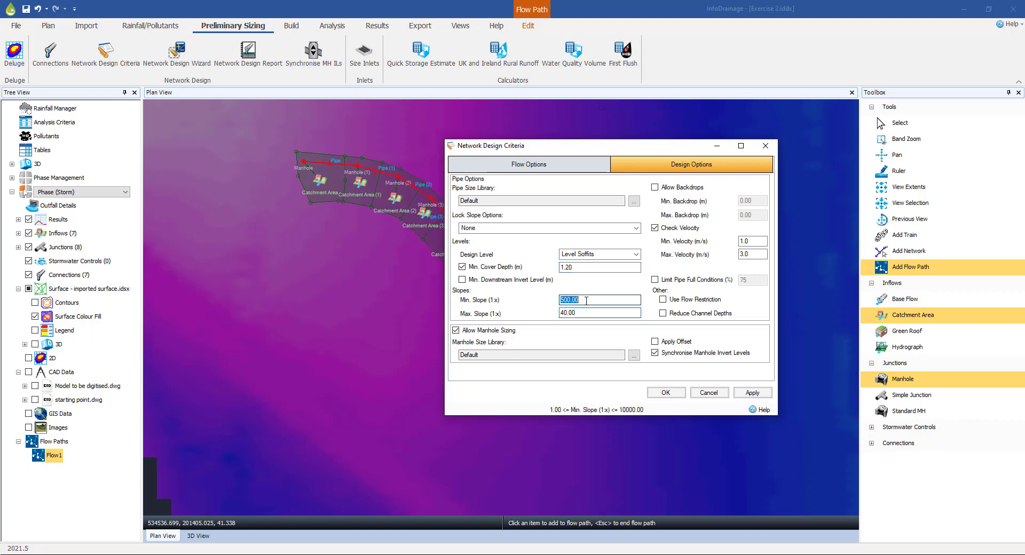
pyautogui.click(756, 241)
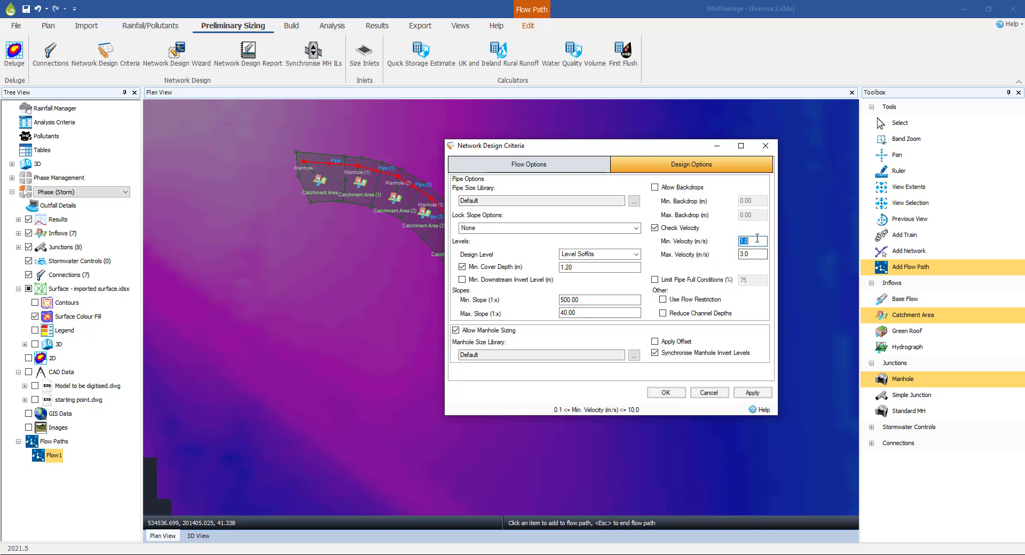
pyautogui.click(754, 253)
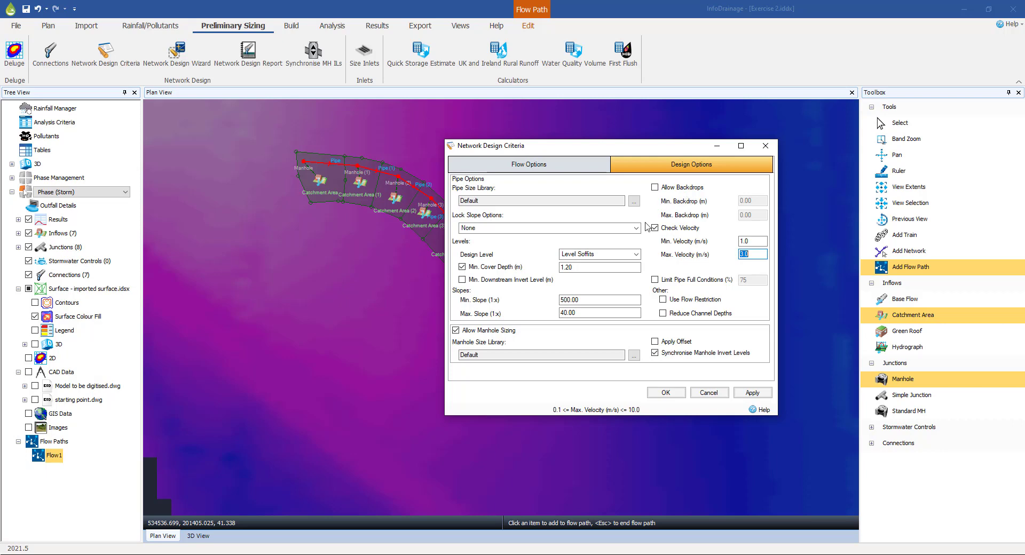
# Step: Switch to the Paint pipe sketch and replace it with a new blank drawing without saving
pyautogui.moveTo(489, 554)
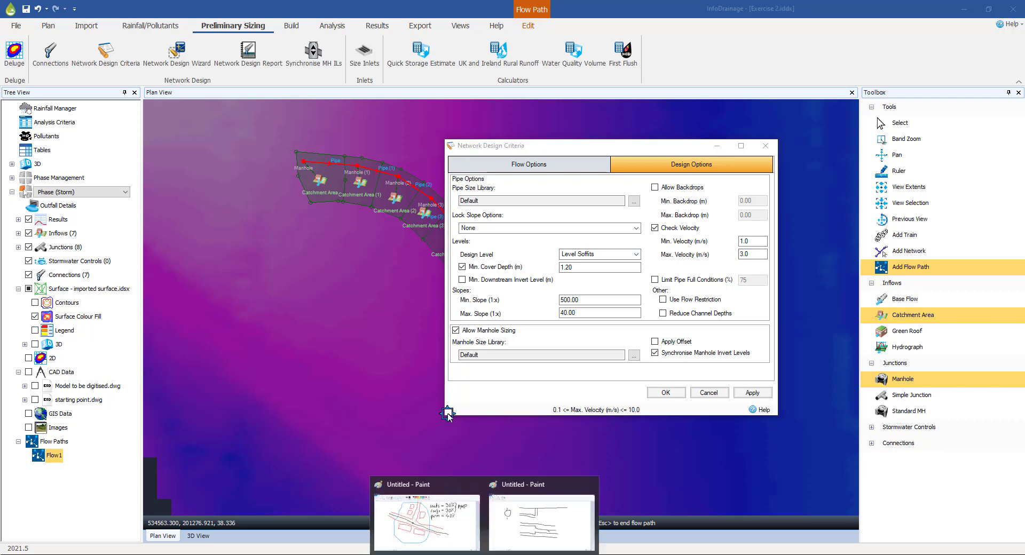
pyautogui.click(532, 528)
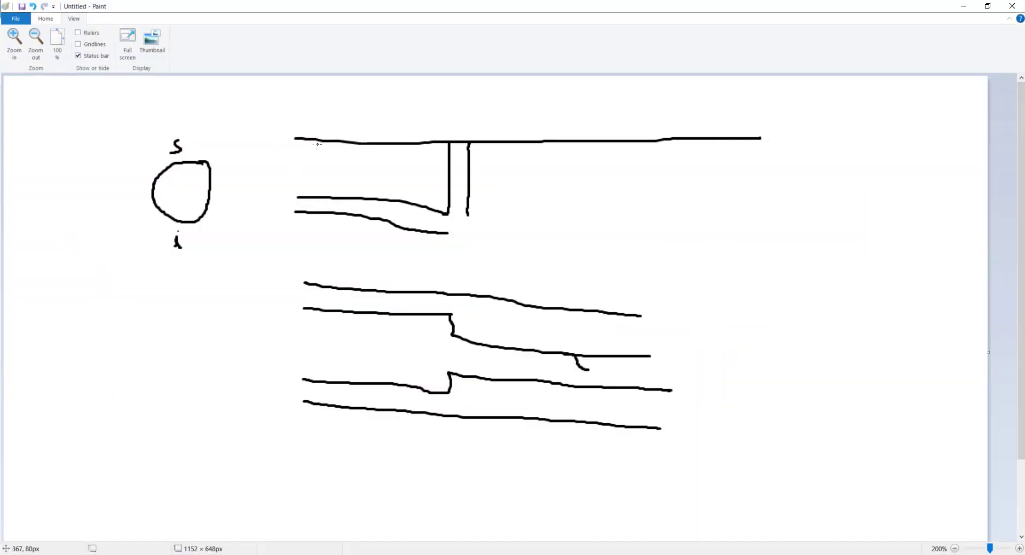
pyautogui.click(19, 19)
pyautogui.click(26, 45)
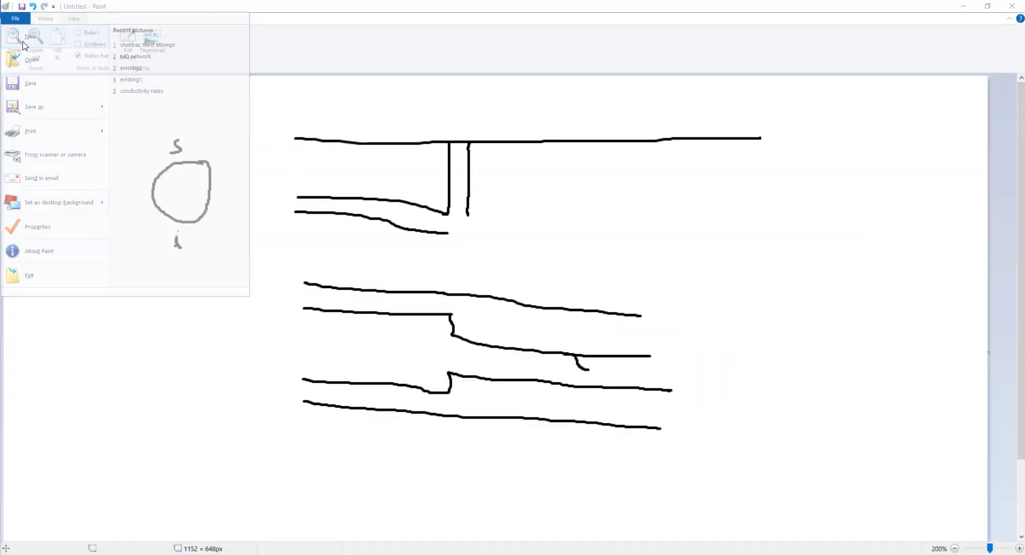
pyautogui.click(528, 285)
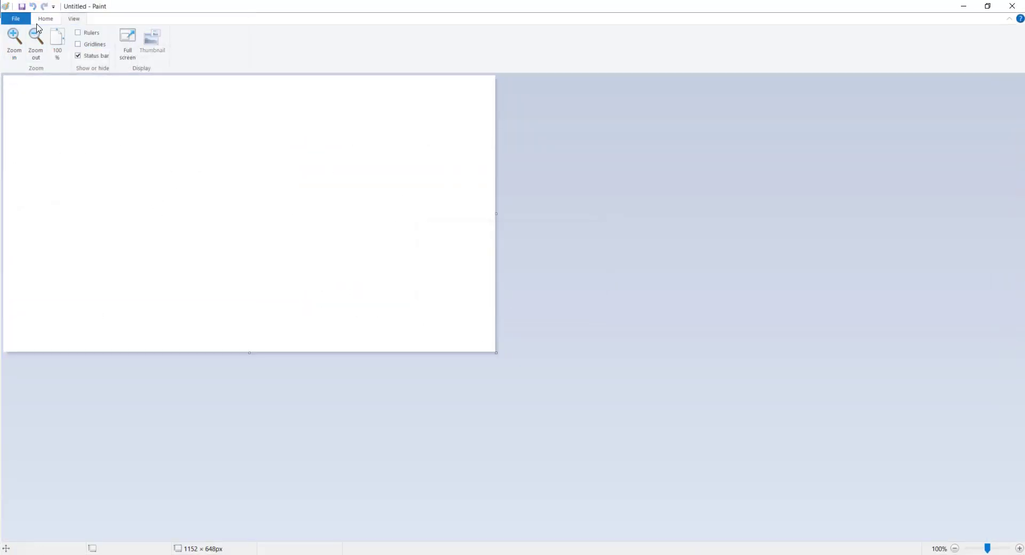
pyautogui.click(15, 40)
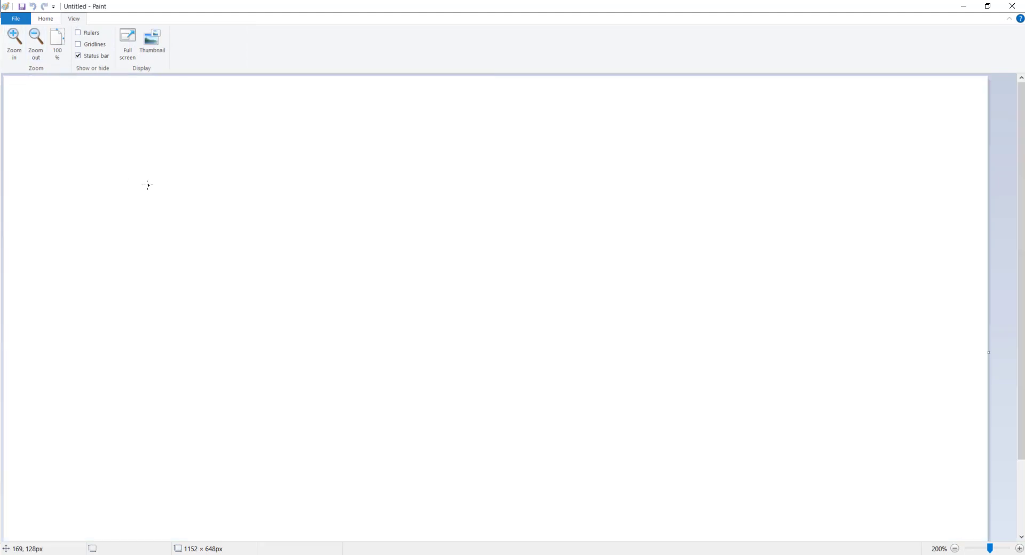
# Step: Sketch a level line, a ground line sloping down below it, and a deep manhole shaft beneath the sloping line
pyautogui.moveTo(135, 147); pyautogui.dragTo(546, 154)
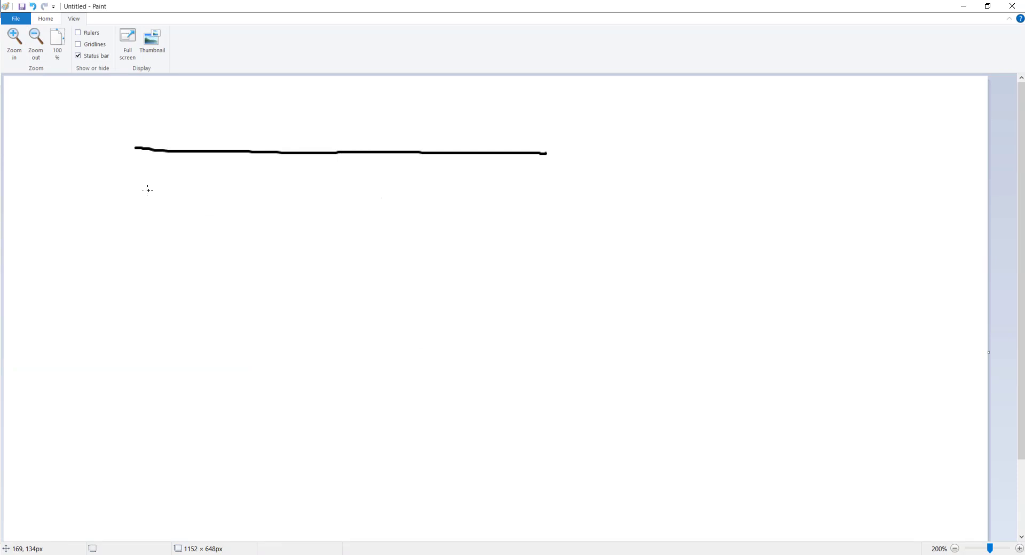
pyautogui.moveTo(148, 190)
pyautogui.mouseDown()
pyautogui.moveTo(443, 274)
pyautogui.moveTo(582, 301)
pyautogui.mouseUp()
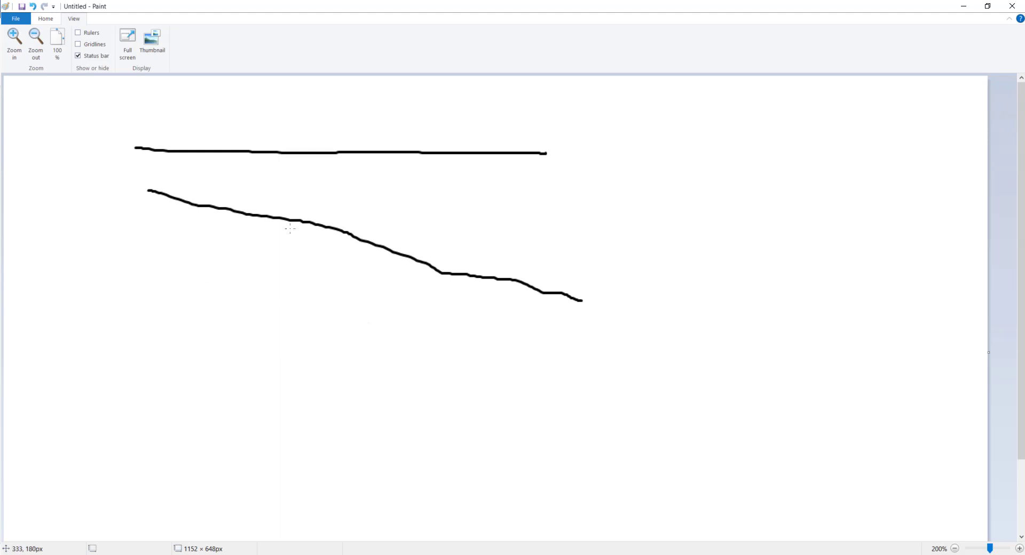
pyautogui.moveTo(315, 223); pyautogui.dragTo(325, 386)
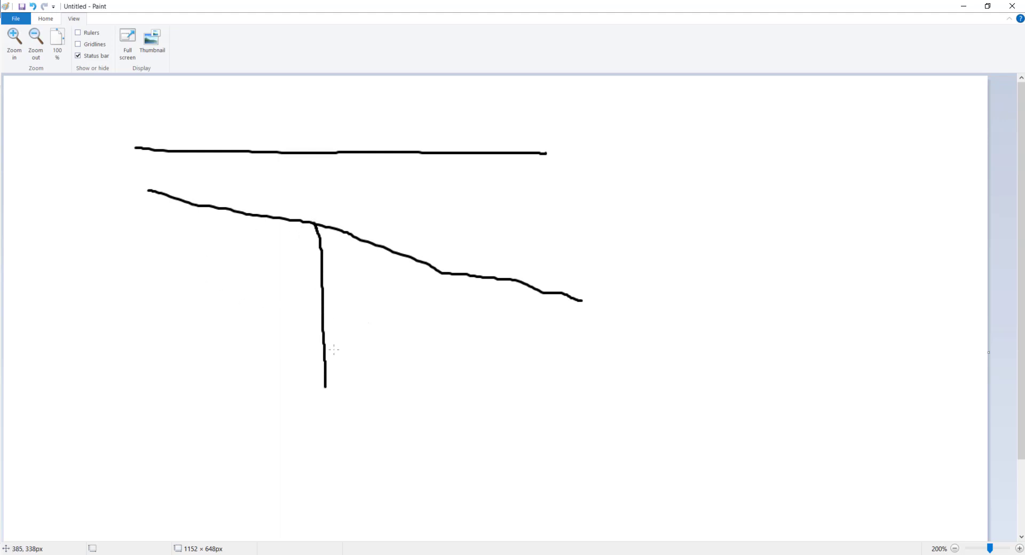
pyautogui.moveTo(351, 235); pyautogui.dragTo(350, 382)
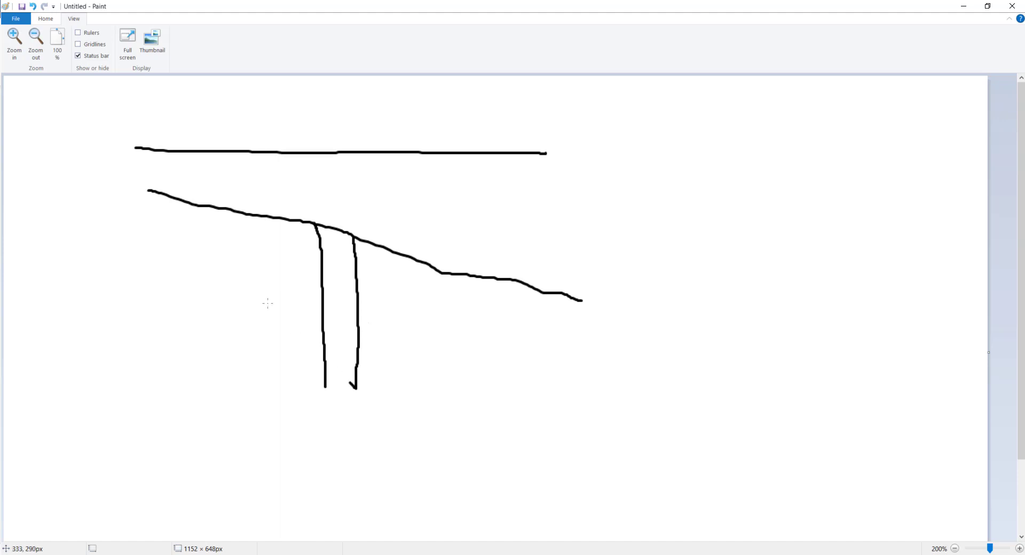
# Step: Sketch a shallow incoming pipe joining the upper part of the manhole and an outgoing pipe leaving its base, illustrating a backdrop
pyautogui.moveTo(322, 292); pyautogui.dragTo(153, 270)
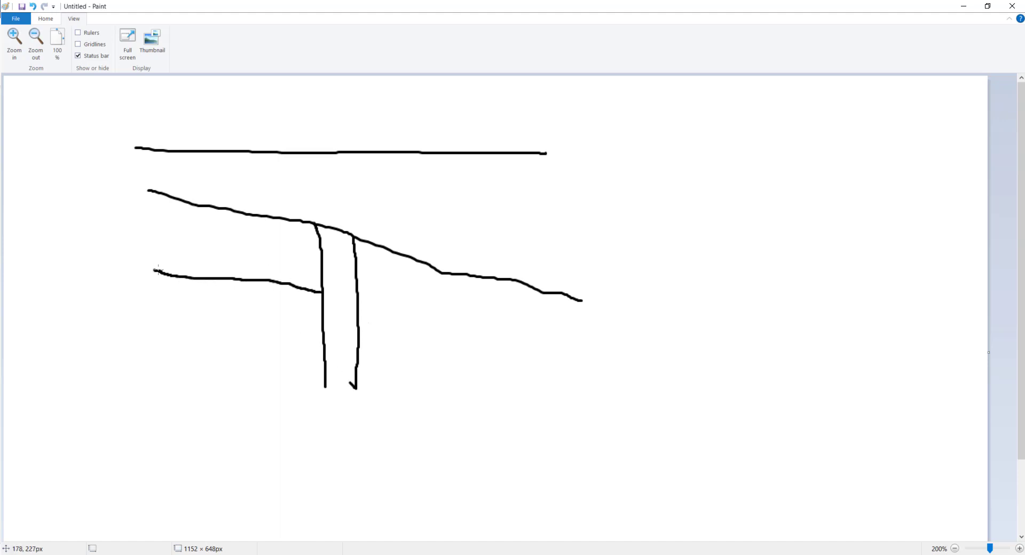
pyautogui.moveTo(322, 272); pyautogui.dragTo(155, 257)
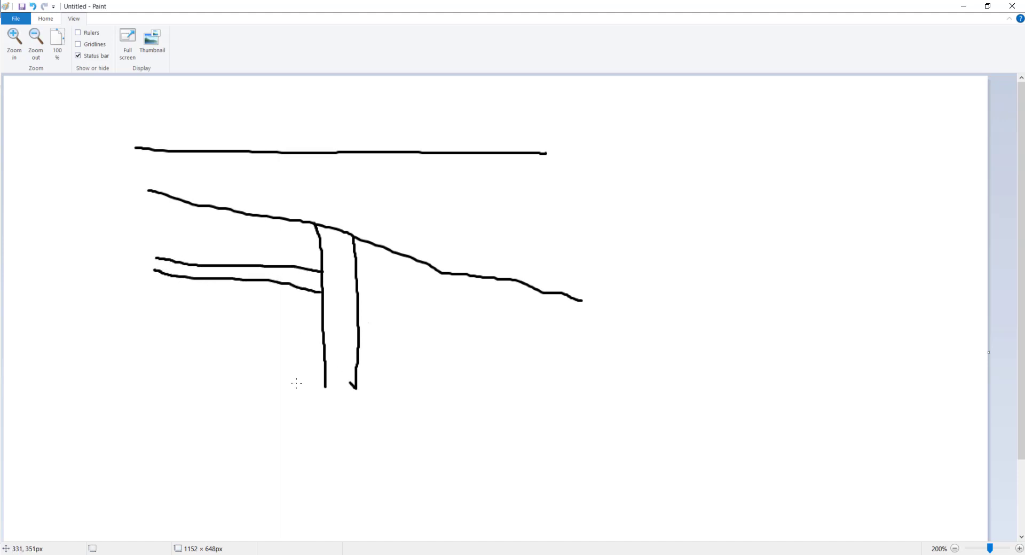
pyautogui.moveTo(354, 387); pyautogui.dragTo(522, 394)
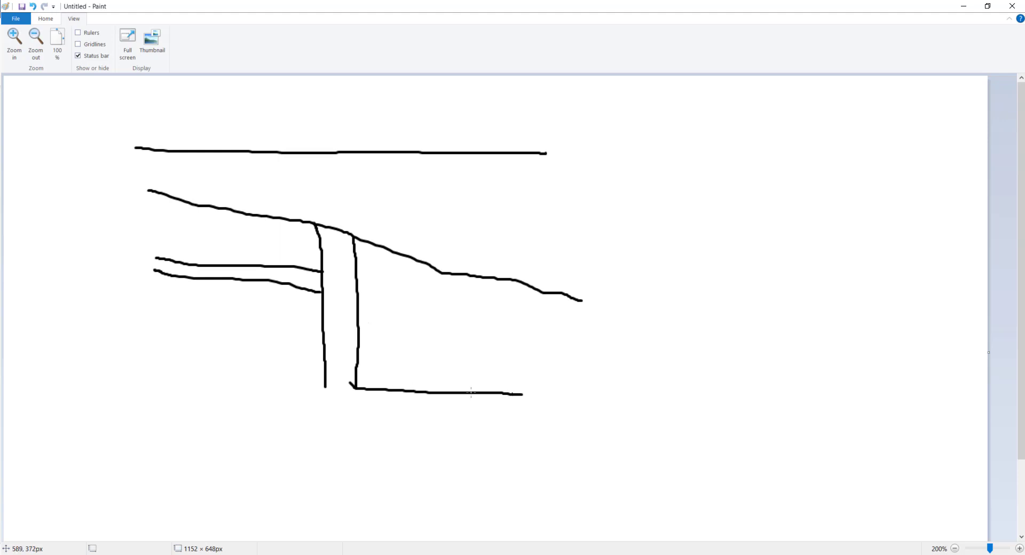
pyautogui.moveTo(324, 391)
pyautogui.mouseDown()
pyautogui.moveTo(343, 408)
pyautogui.moveTo(512, 417)
pyautogui.mouseUp()
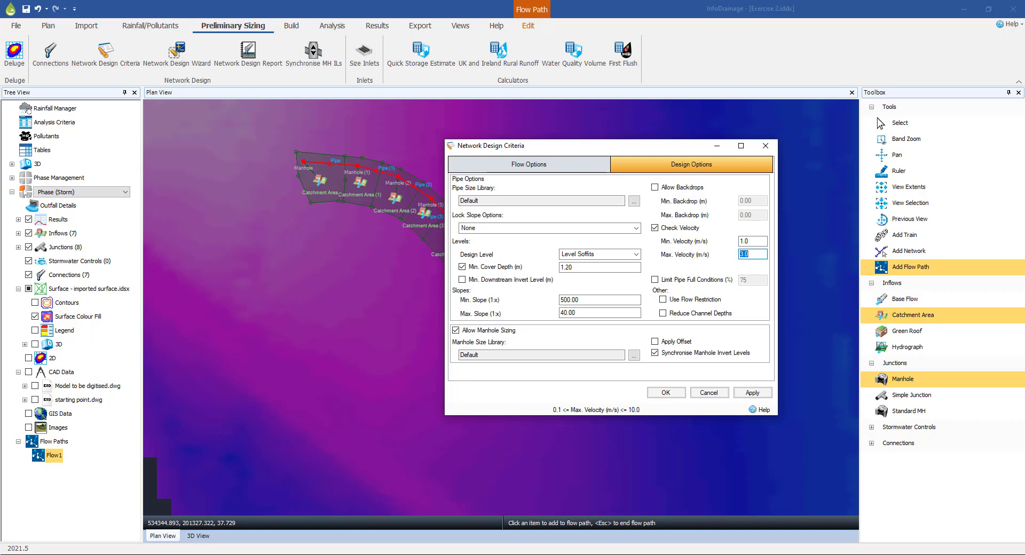
# Step: Accept the Network Design Criteria and return to the preliminary sizing tools
pyautogui.click(661, 392)
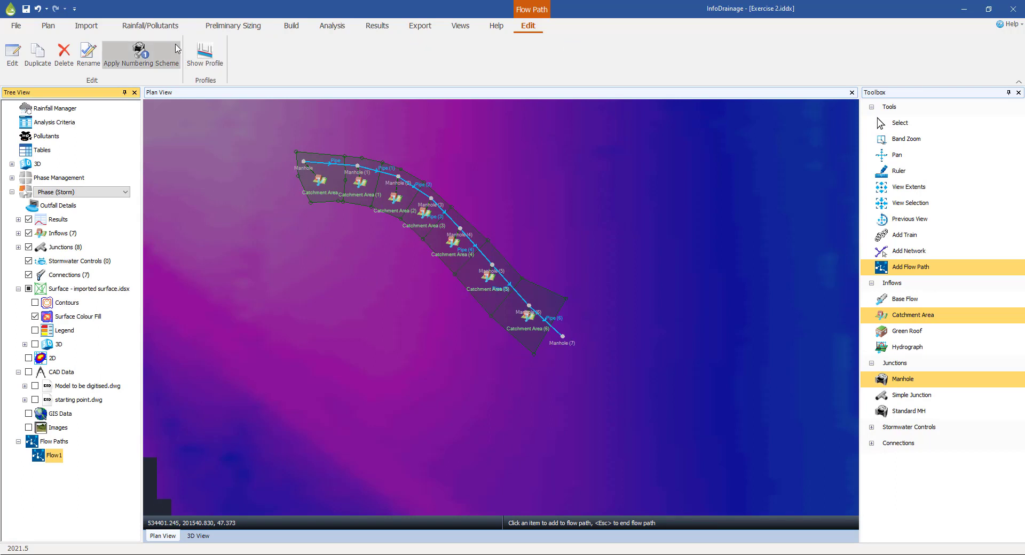
pyautogui.click(223, 28)
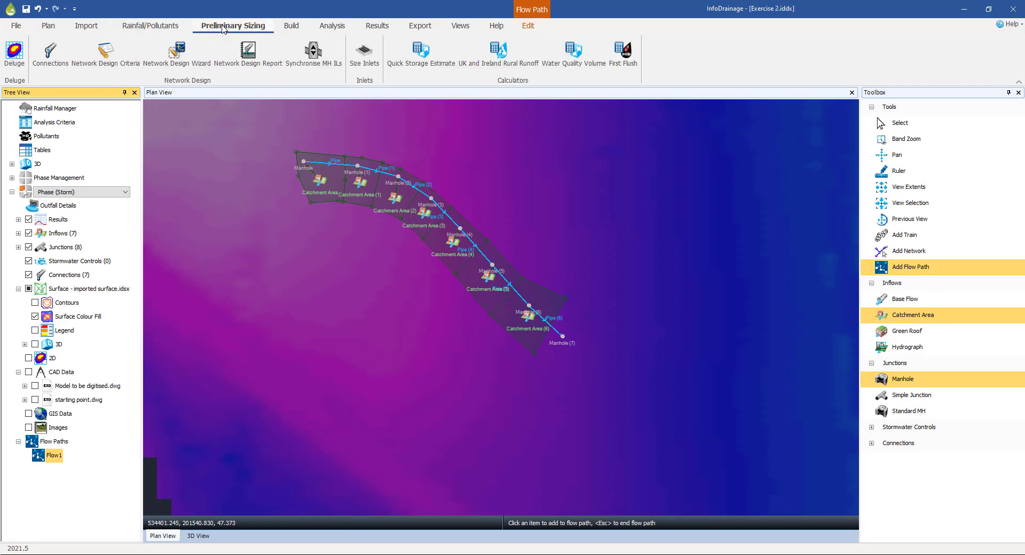
# Step: Show the longitudinal profile of flow path Flow1 and examine its pipe levels relative to the ground, particularly around Pipe (2)
pyautogui.click(178, 67)
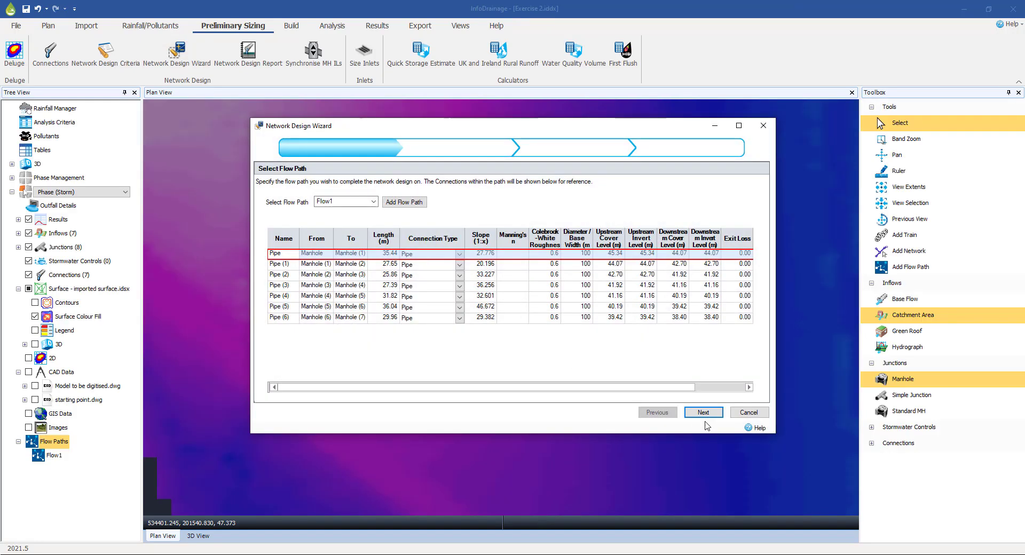
pyautogui.click(750, 414)
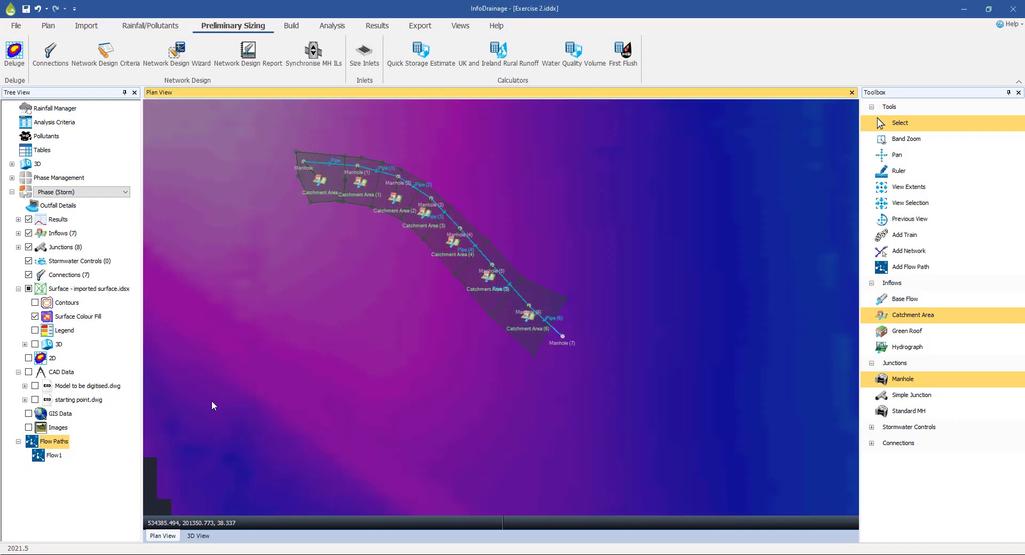
pyautogui.rightClick(38, 454)
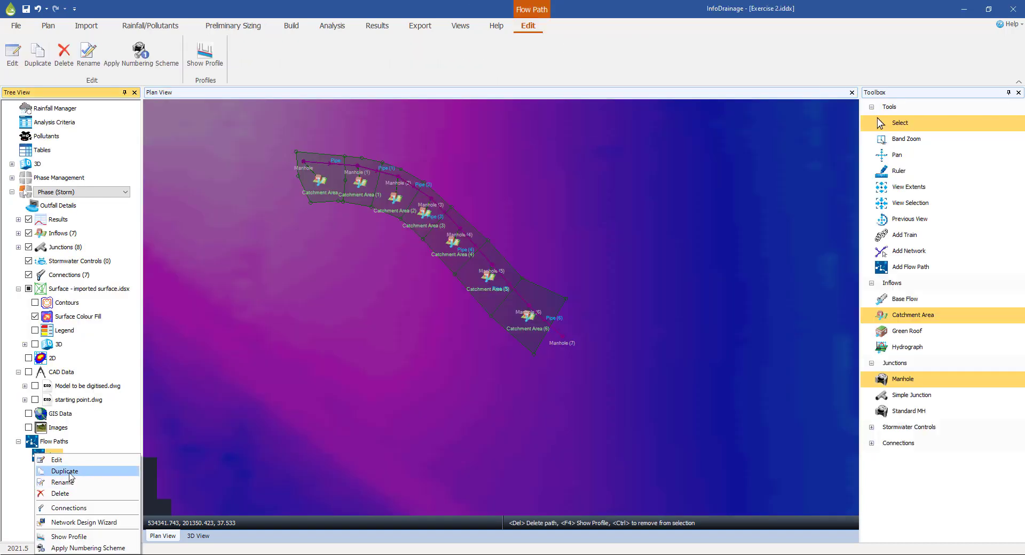
pyautogui.click(68, 537)
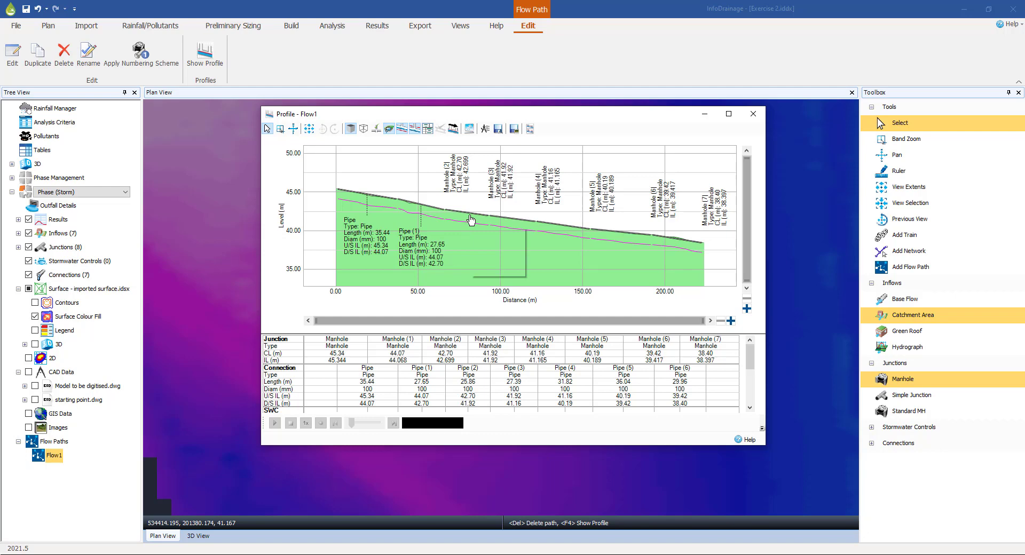
pyautogui.moveTo(469, 223)
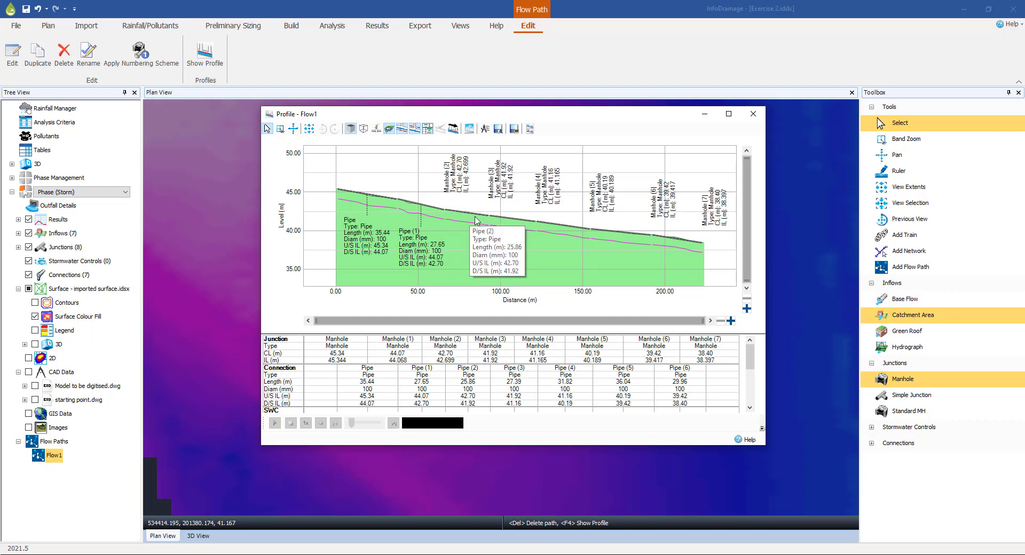
pyautogui.scroll(3, 466, 213)
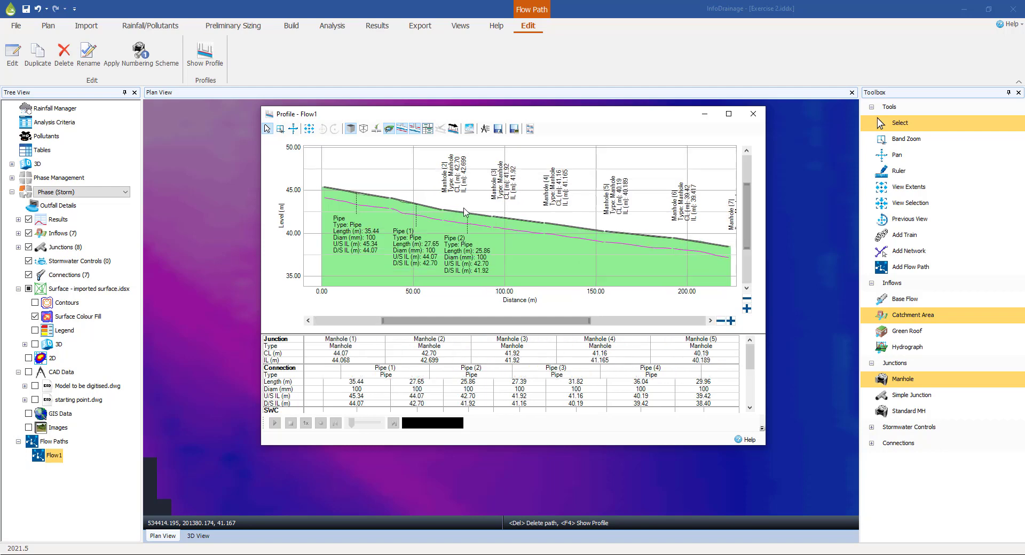
pyautogui.scroll(2, 466, 213)
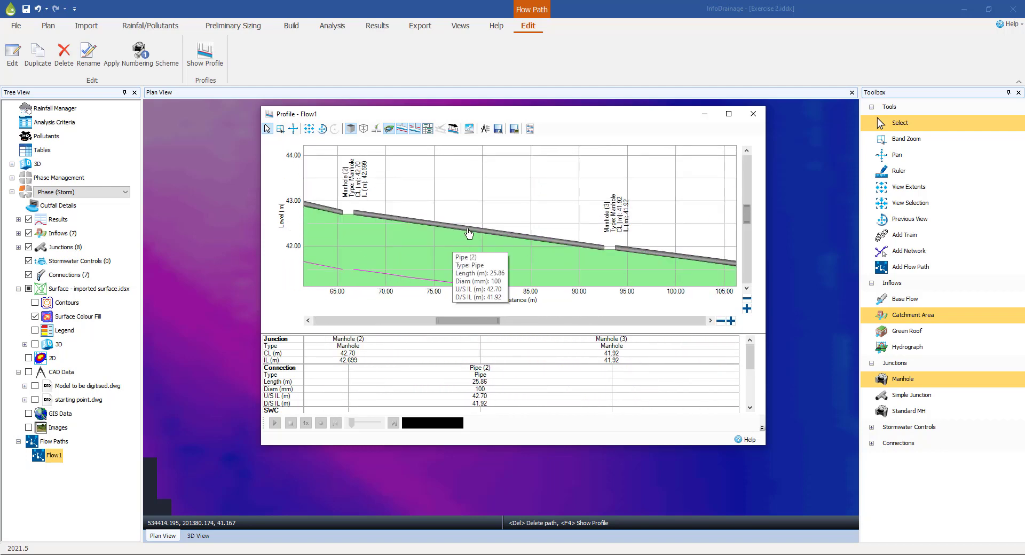
pyautogui.scroll(-4, 486, 234)
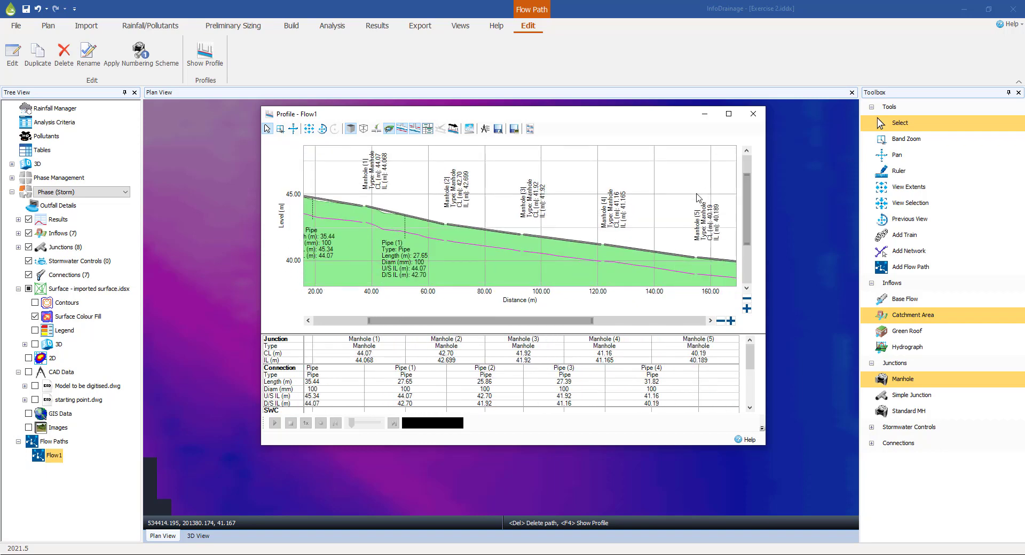
pyautogui.scroll(-1, 573, 193)
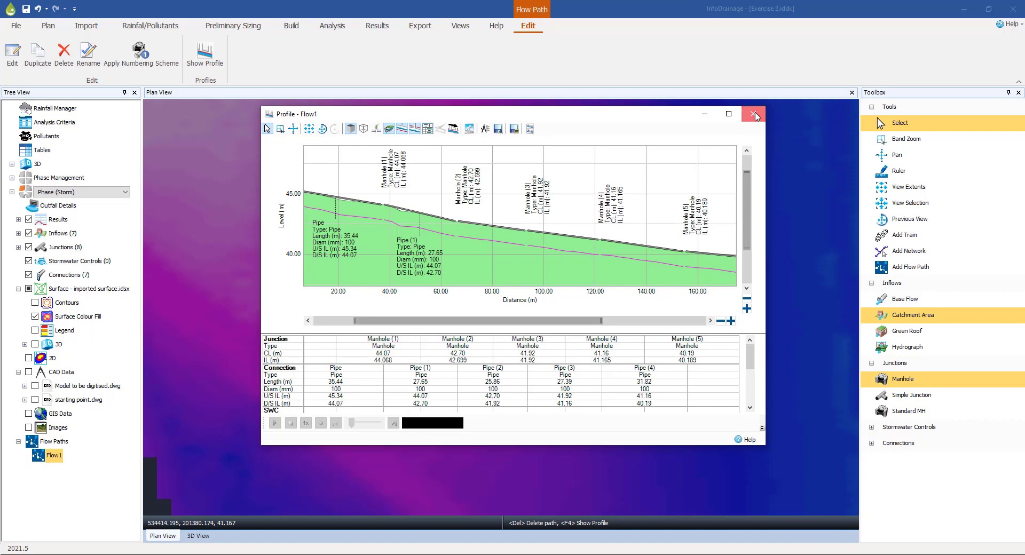
pyautogui.click(754, 114)
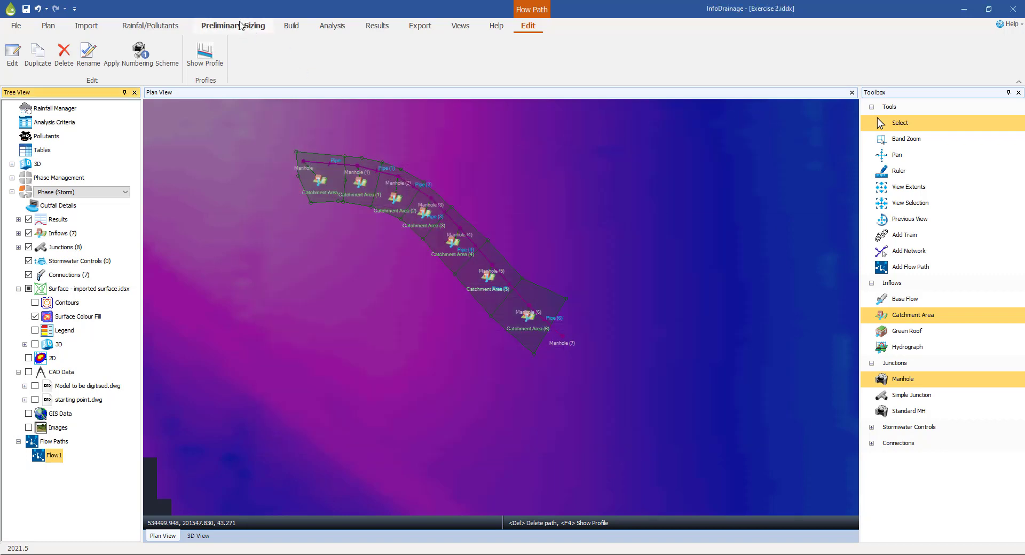
pyautogui.click(224, 26)
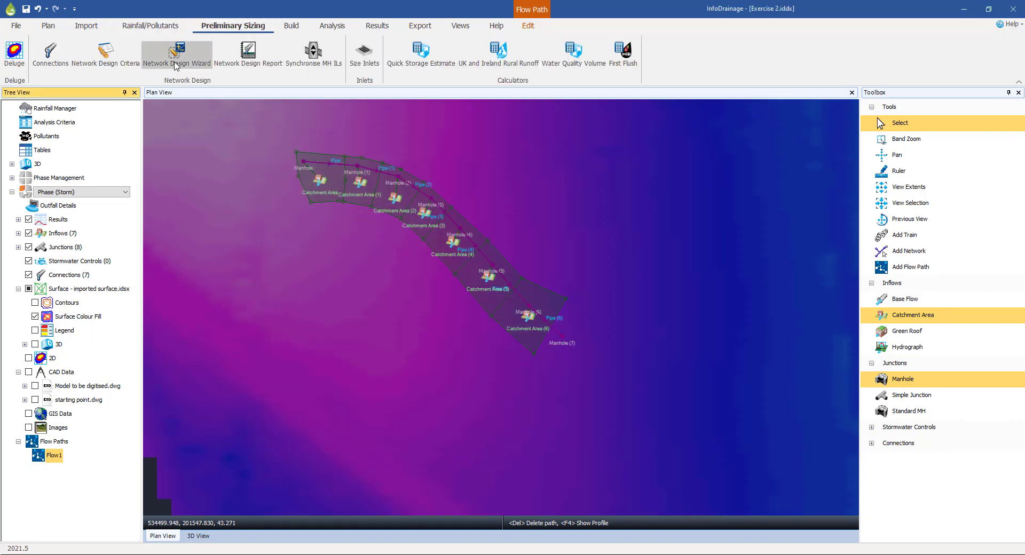
pyautogui.click(175, 59)
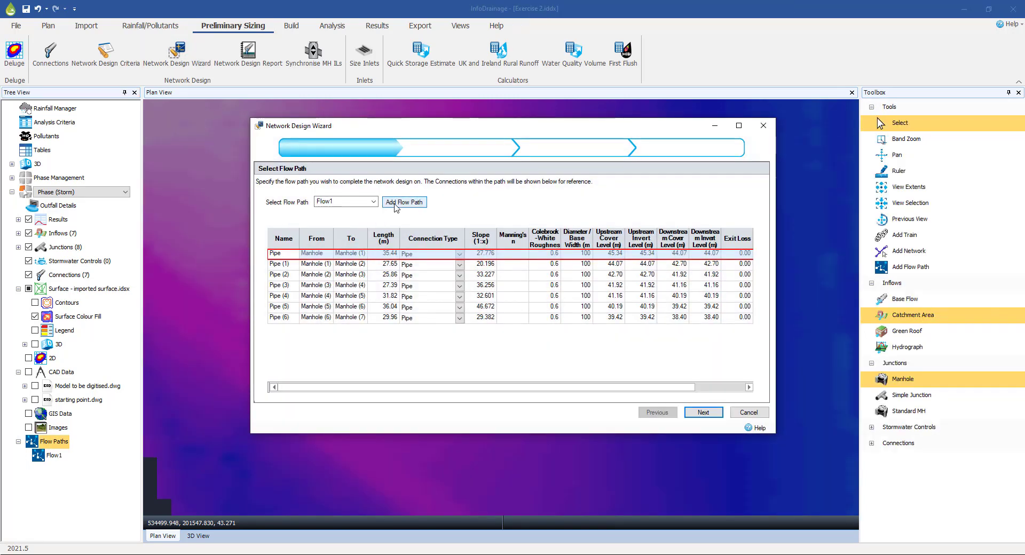
pyautogui.moveTo(435, 128); pyautogui.dragTo(802, 186)
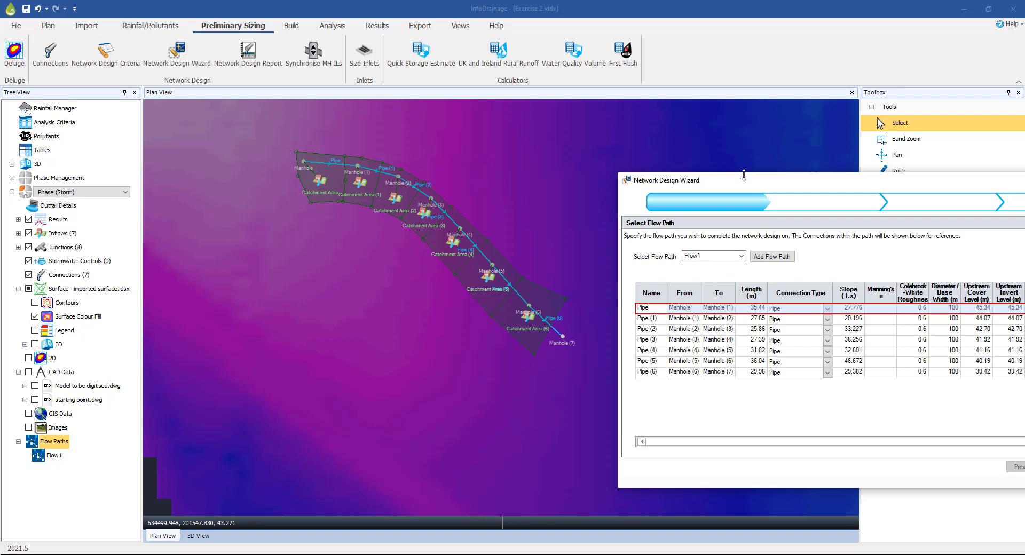
pyautogui.moveTo(750, 179); pyautogui.dragTo(668, 158)
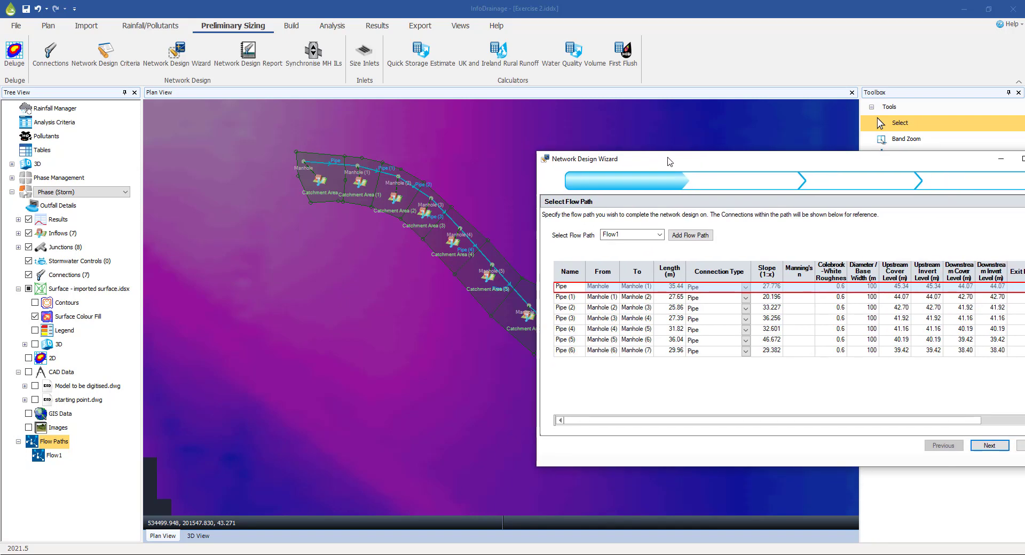
pyautogui.moveTo(667, 158); pyautogui.dragTo(422, 147)
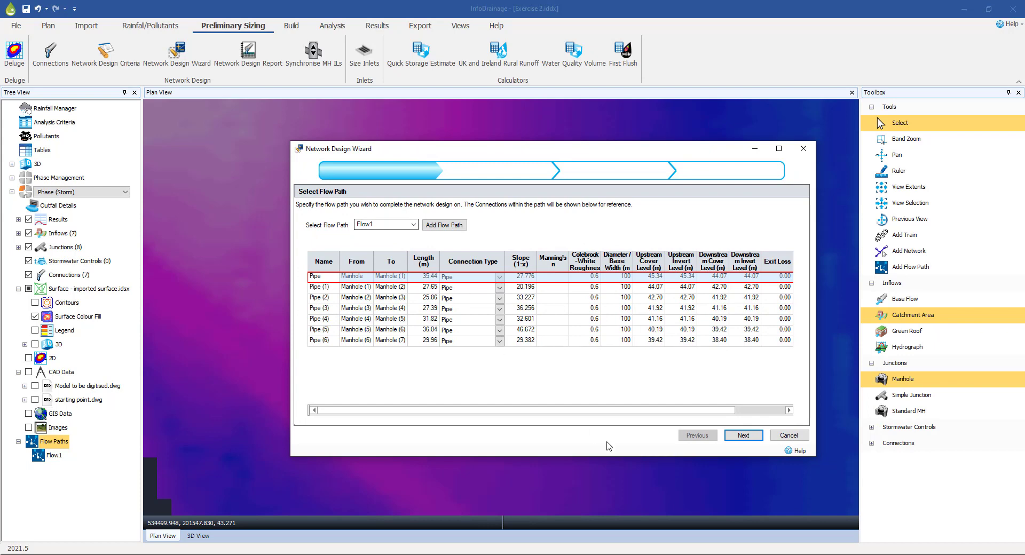
pyautogui.click(735, 436)
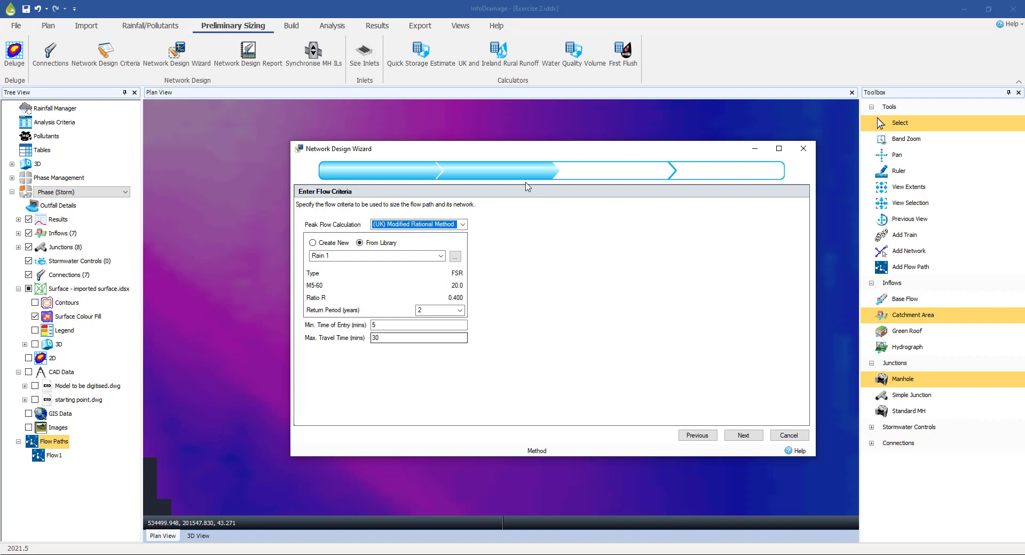
pyautogui.moveTo(503, 153); pyautogui.dragTo(701, 251)
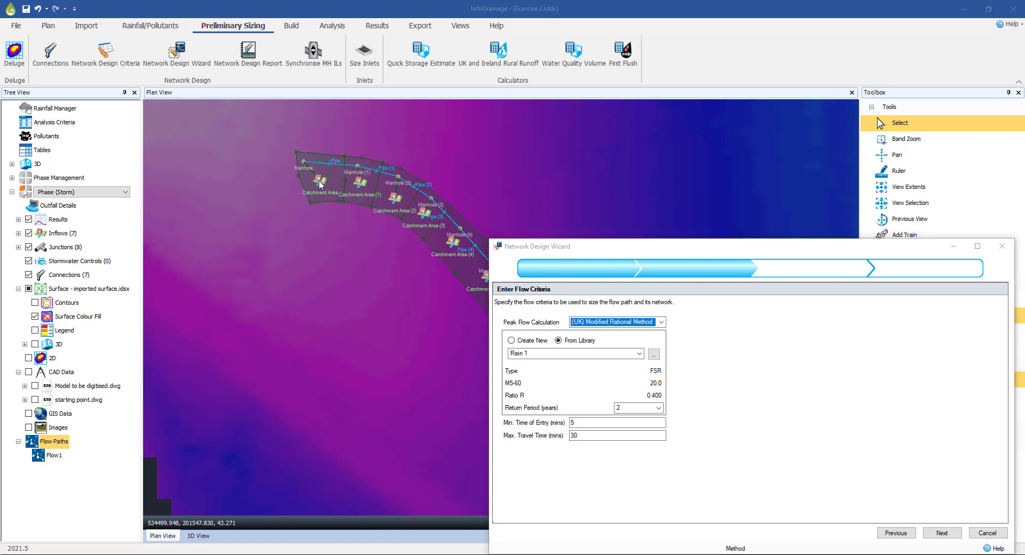
pyautogui.moveTo(747, 244); pyautogui.dragTo(626, 167)
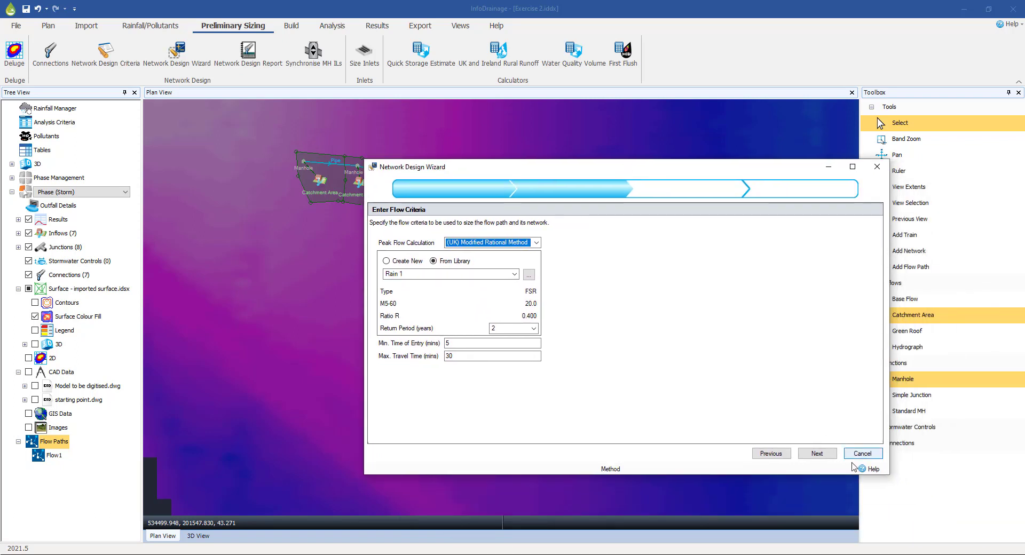
pyautogui.click(863, 453)
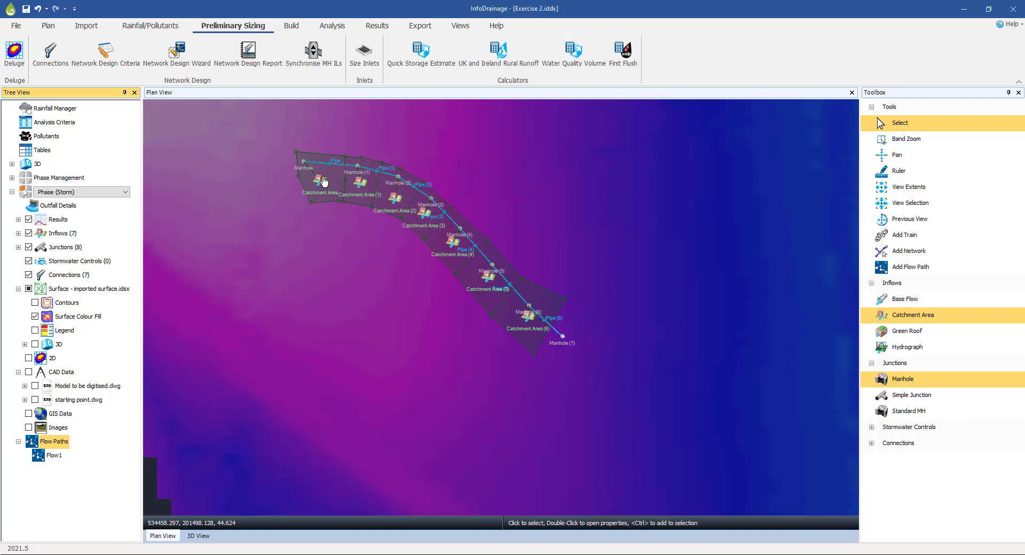
# Step: Examine the first catchment area's runoff settings, comparing area, volumetric runoff coefficient and percentage impervious, and close them without changes
pyautogui.doubleClick(323, 181)
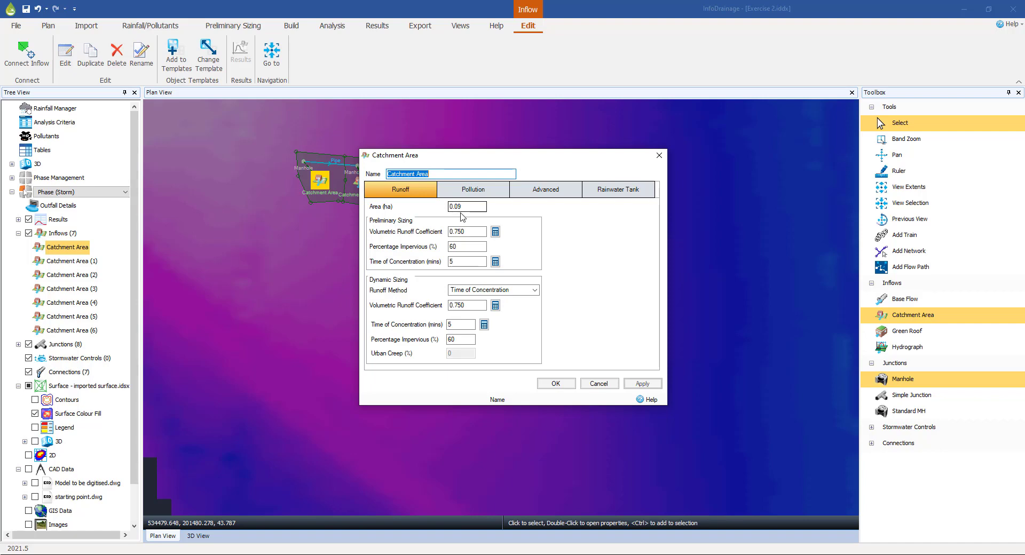
pyautogui.doubleClick(462, 246)
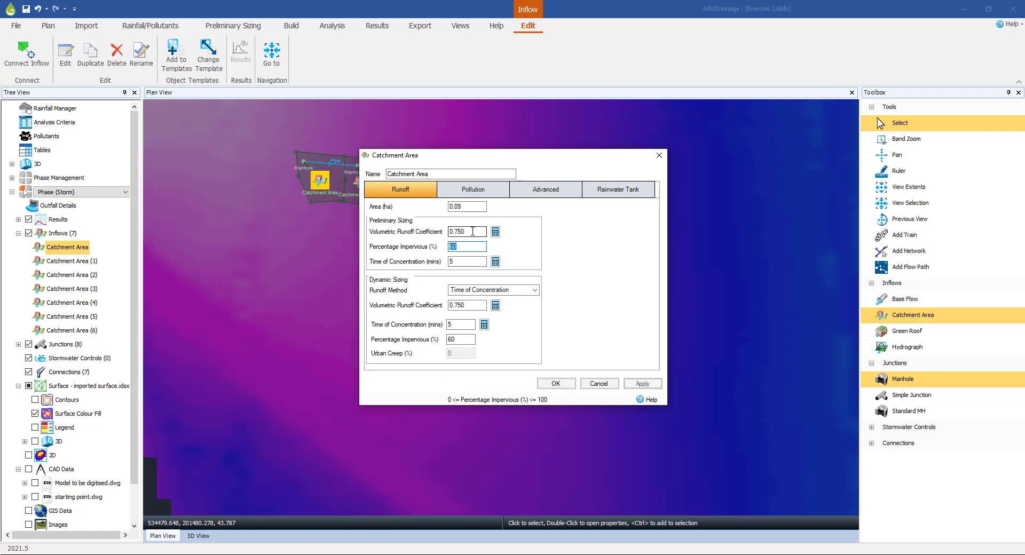
pyautogui.click(472, 231)
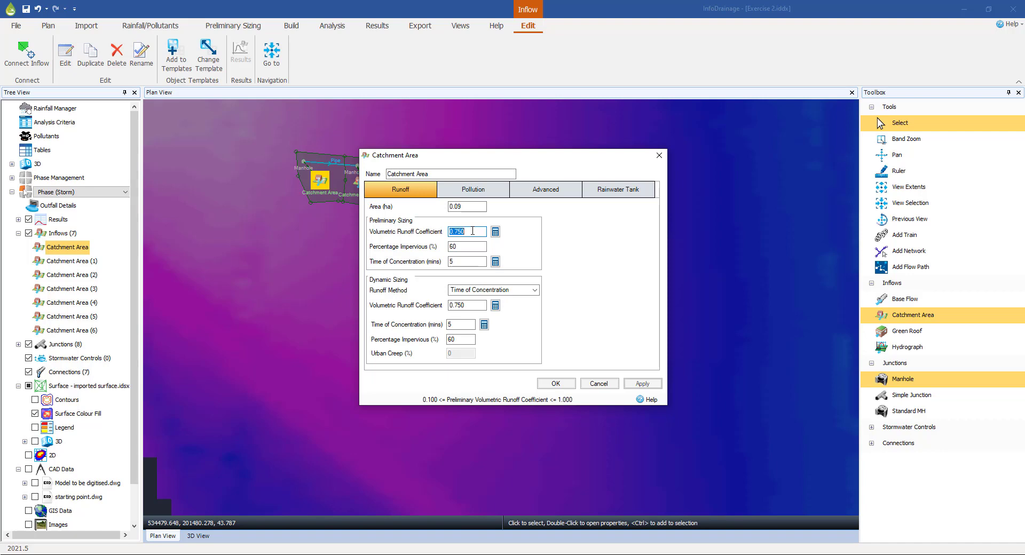
pyautogui.moveTo(444, 157); pyautogui.dragTo(502, 165)
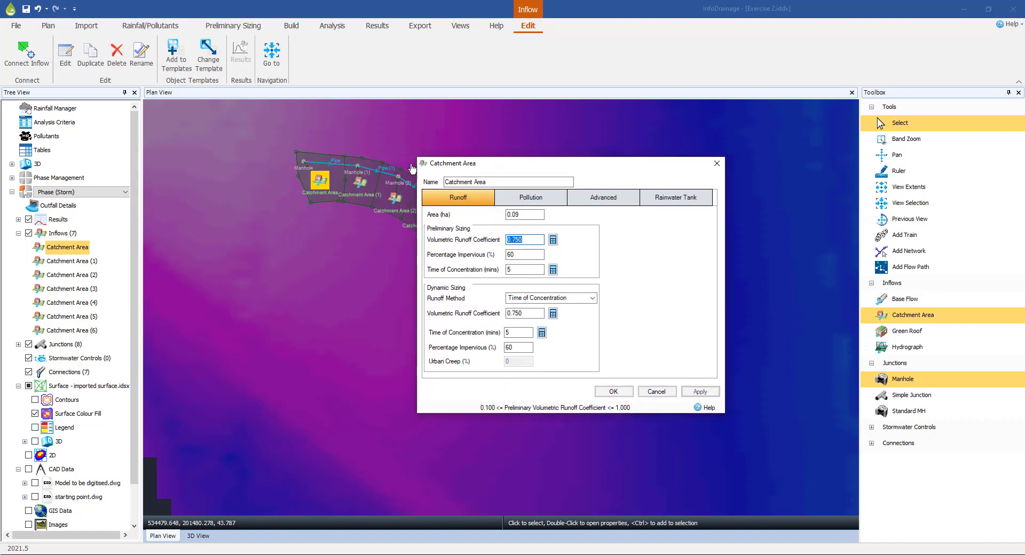
pyautogui.click(525, 214)
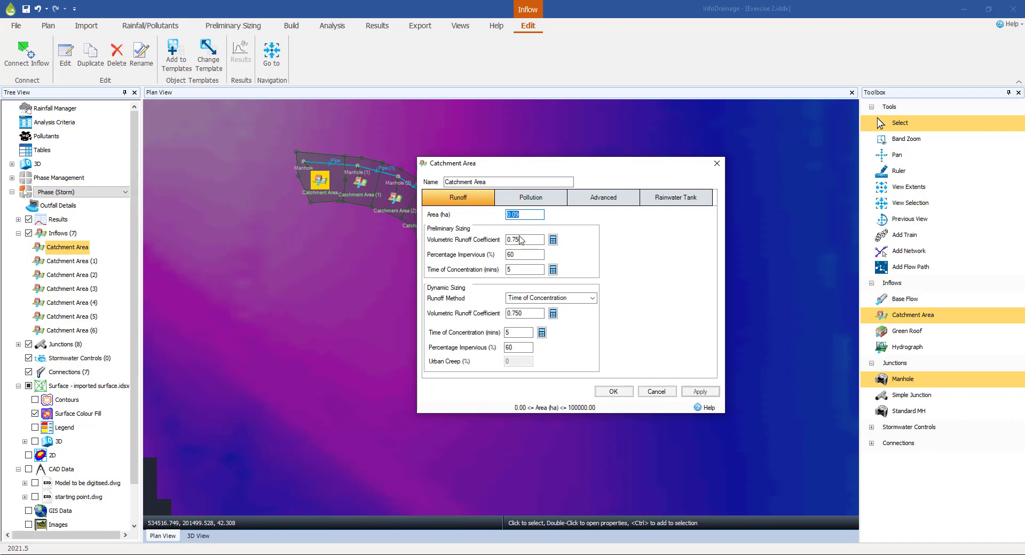
pyautogui.click(526, 255)
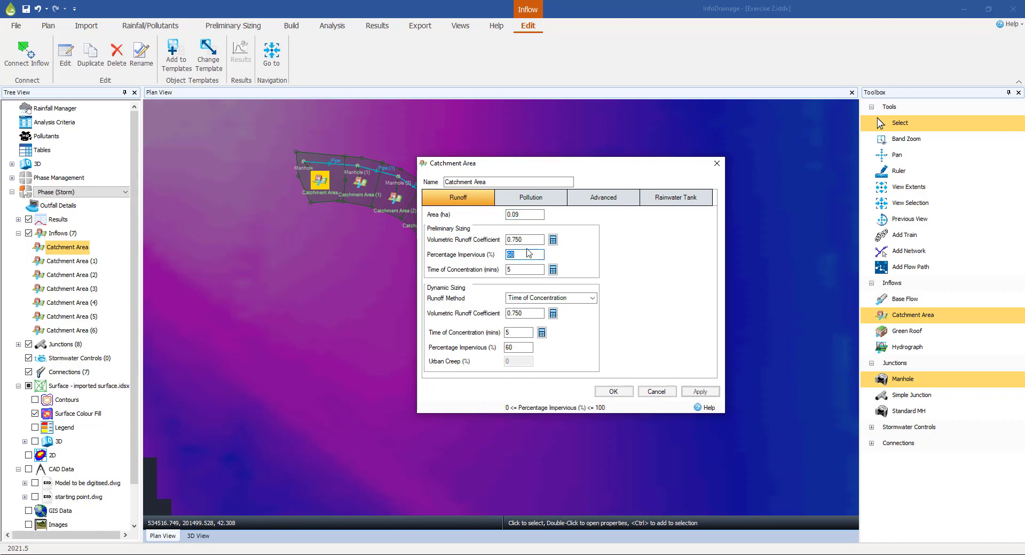
pyautogui.click(528, 239)
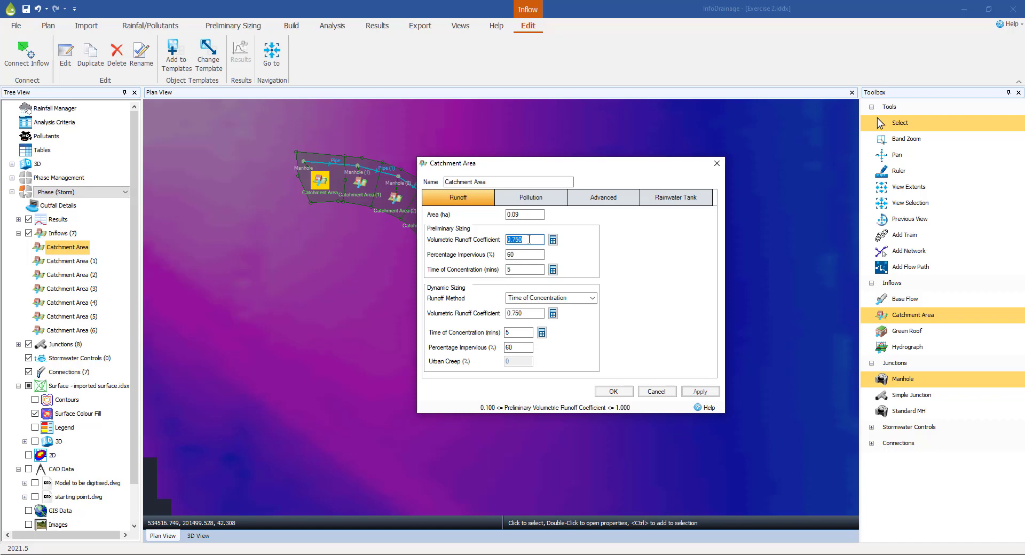
pyautogui.hotkey('shift', 'Tab')
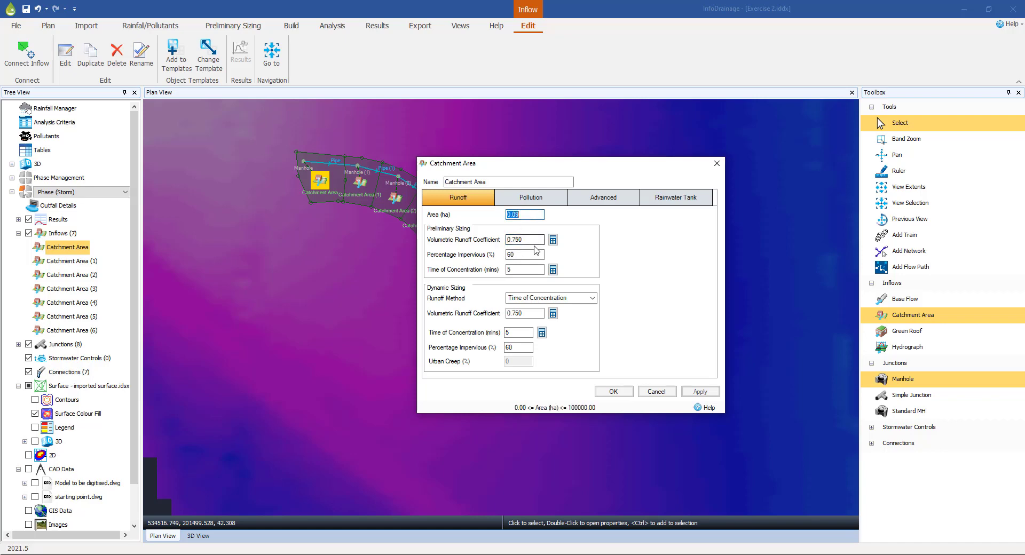
pyautogui.click(536, 252)
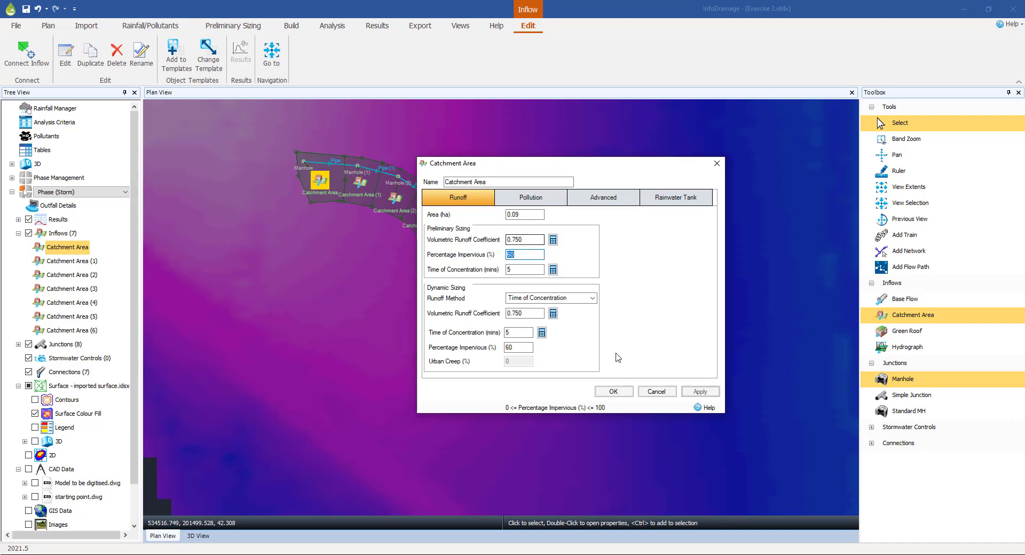
pyautogui.click(656, 393)
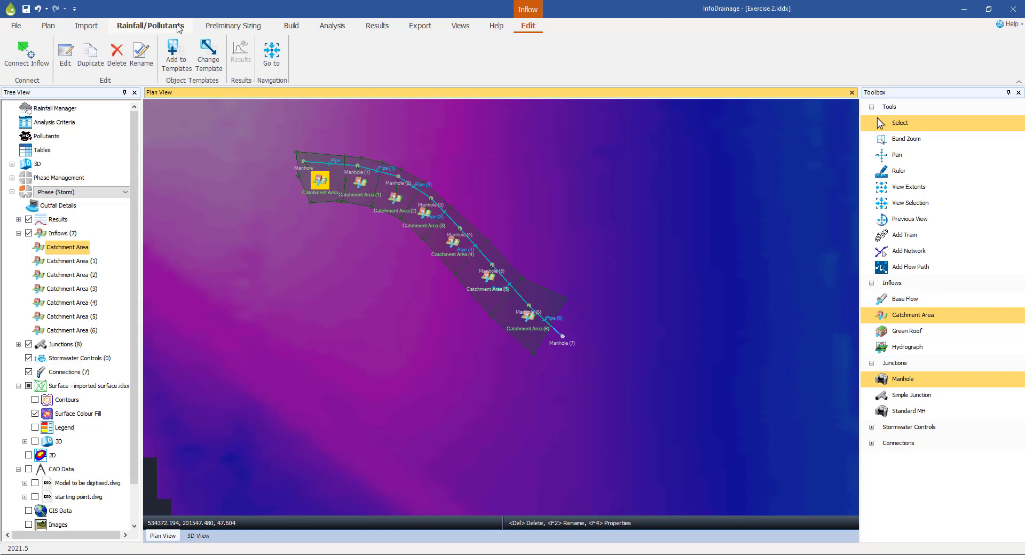
# Step: Run the Network Design Wizard on Flow1, keeping its Modified Rational Method flow criteria and level-soffit design options, and accept the changes with the design report
pyautogui.click(218, 25)
pyautogui.click(187, 60)
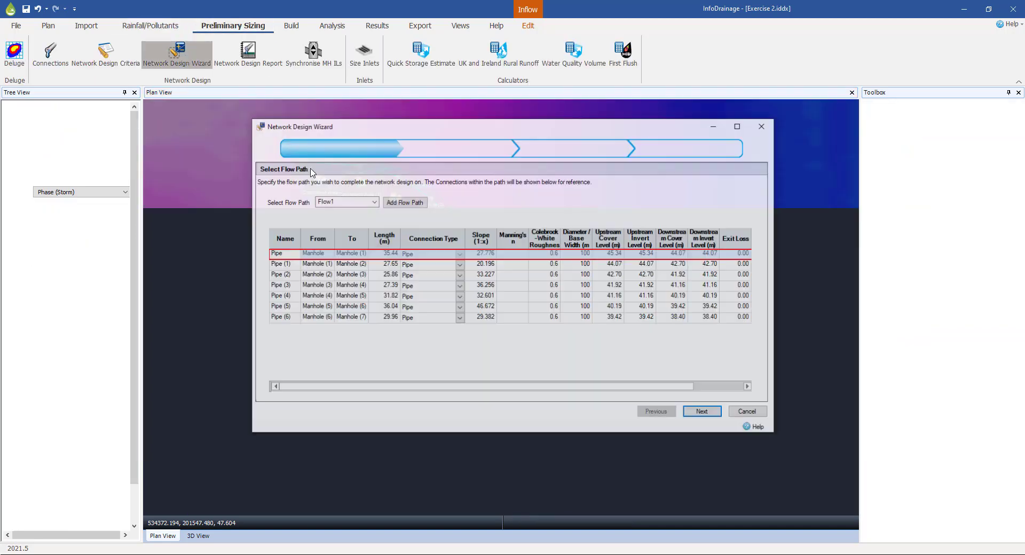
pyautogui.click(702, 412)
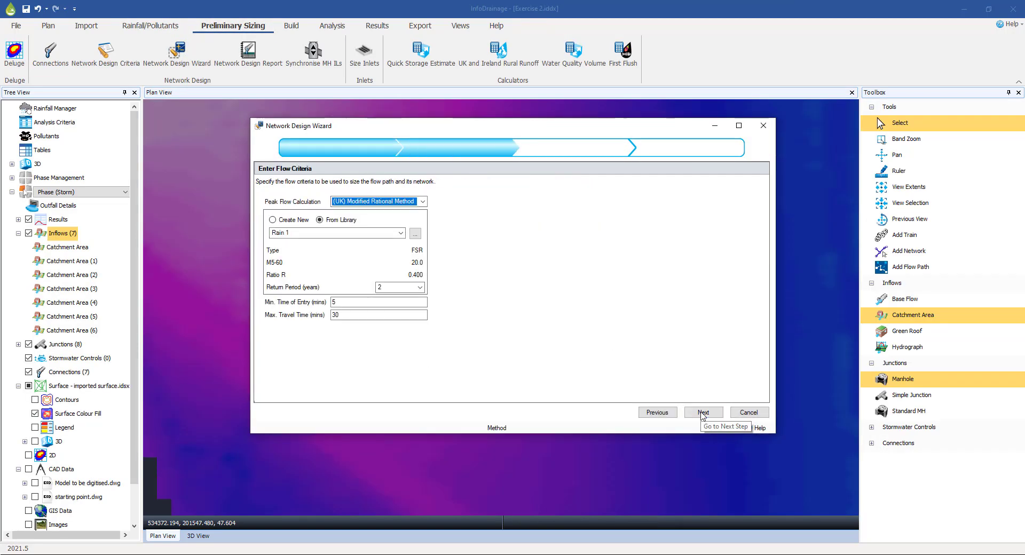
pyautogui.click(703, 412)
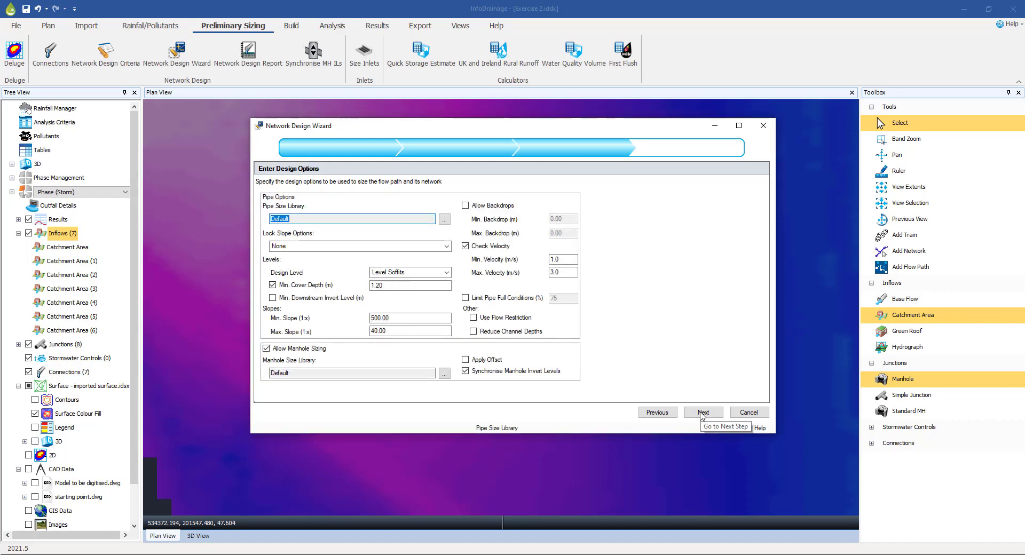
pyautogui.click(701, 411)
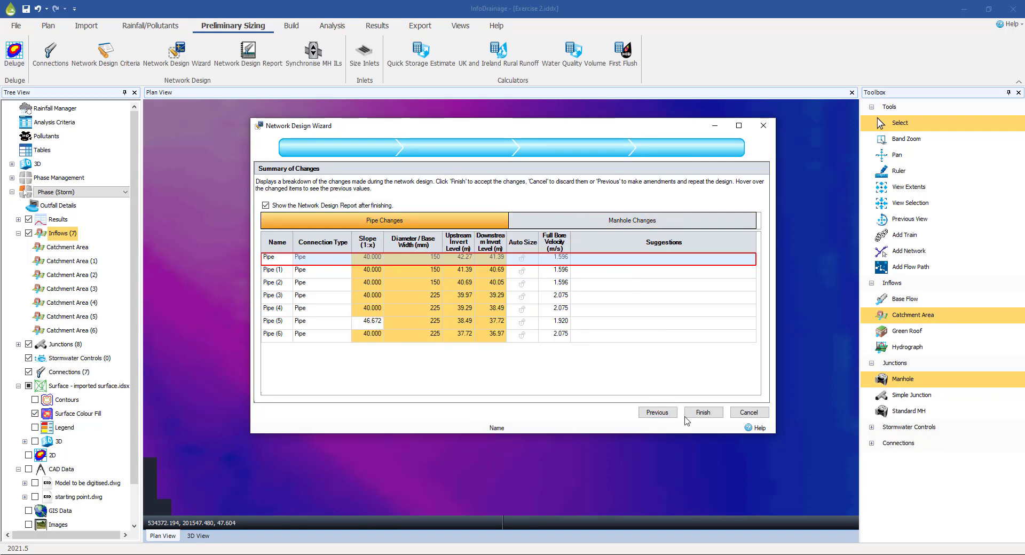
pyautogui.click(702, 412)
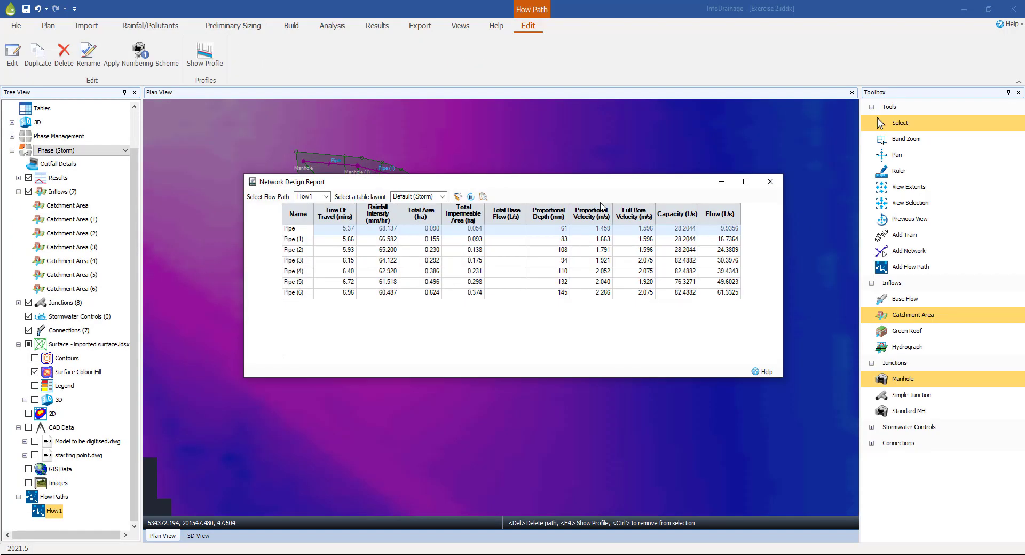
pyautogui.moveTo(595, 183); pyautogui.dragTo(573, 195)
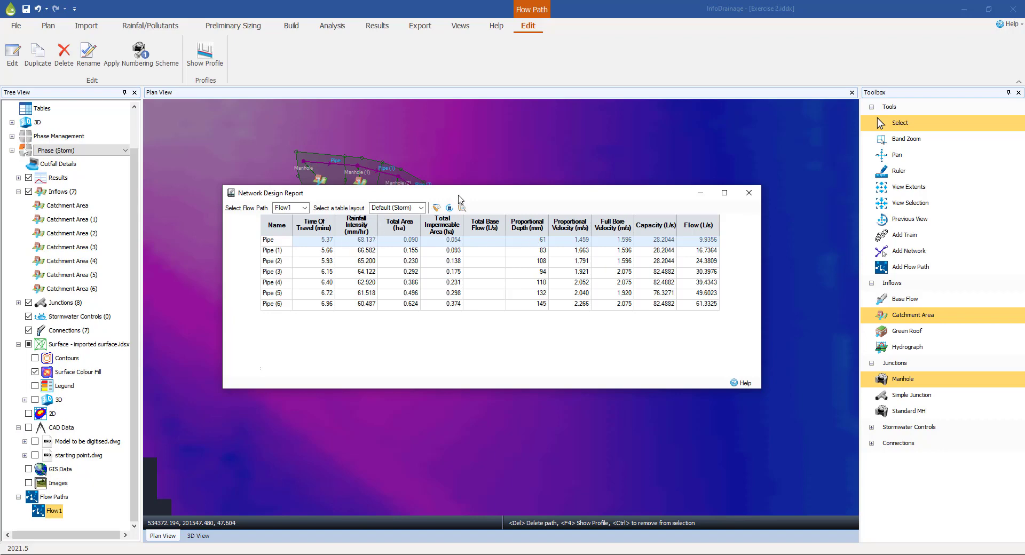
# Step: Compare each pipe's capacity with its design flow in the Network Design Report for Flow1, and close the report
pyautogui.moveTo(457, 196); pyautogui.dragTo(463, 284)
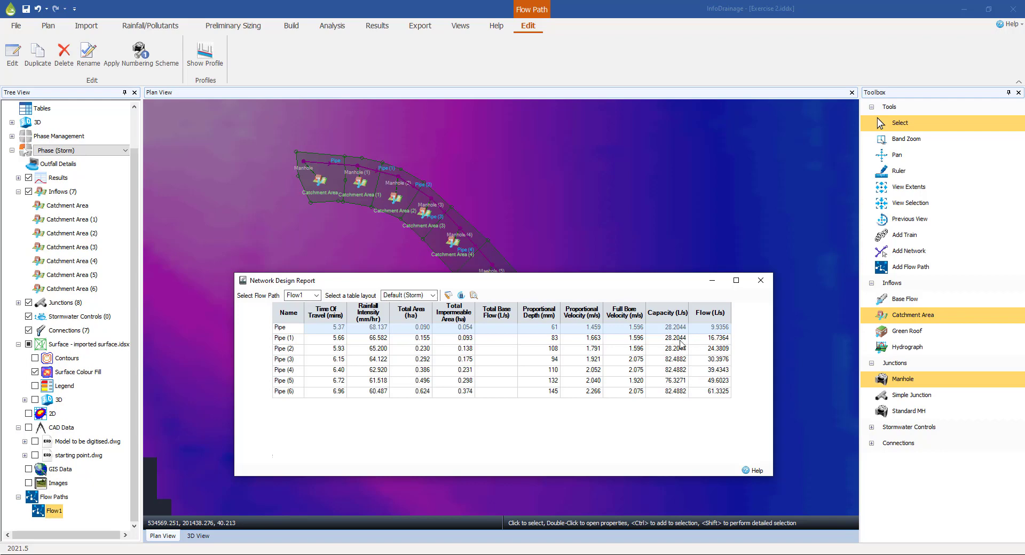
pyautogui.click(760, 281)
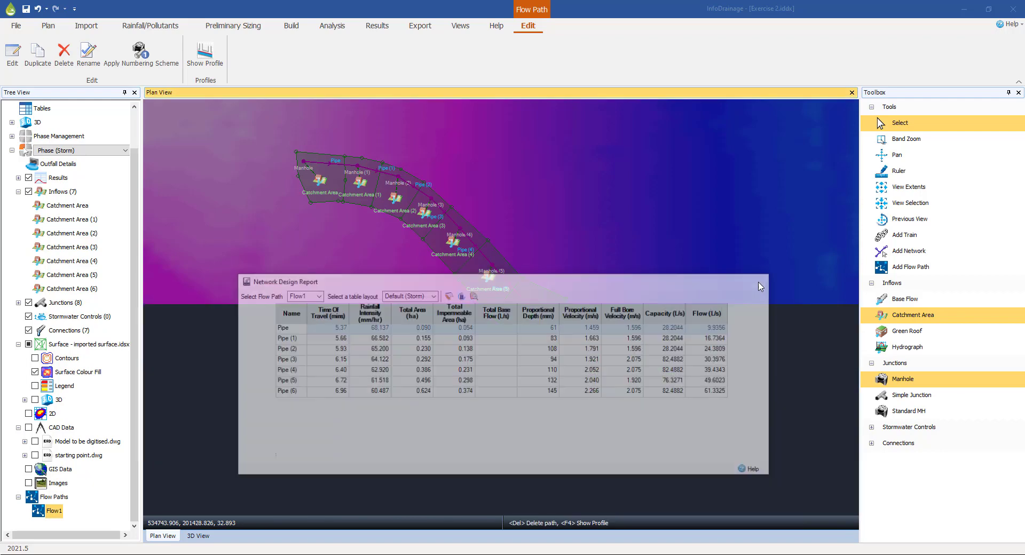
# Step: Show the longitudinal profile of Flow1 and examine the redesigned pipes' diameters, gradients and invert levels relative to the ground along the whole route
pyautogui.rightClick(52, 515)
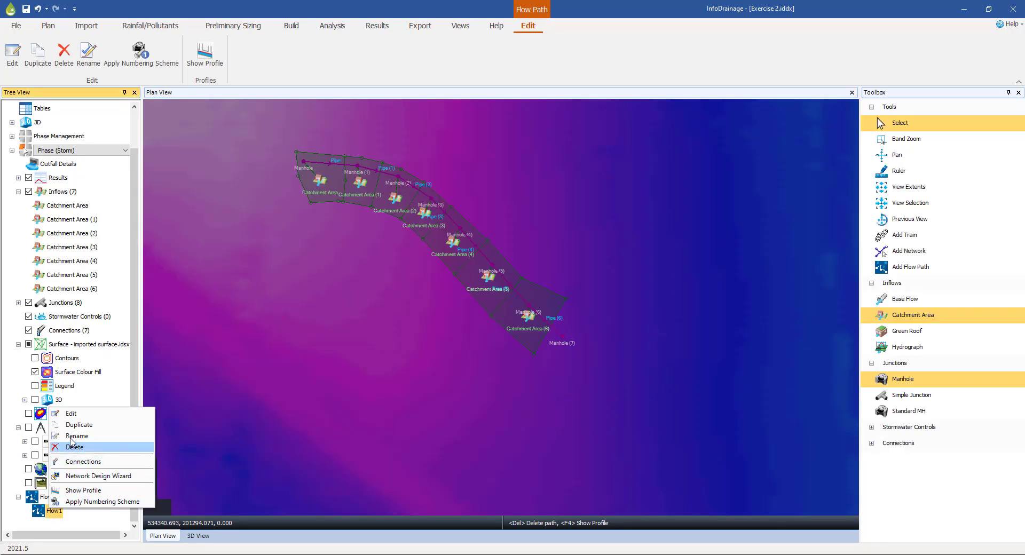
pyautogui.click(81, 491)
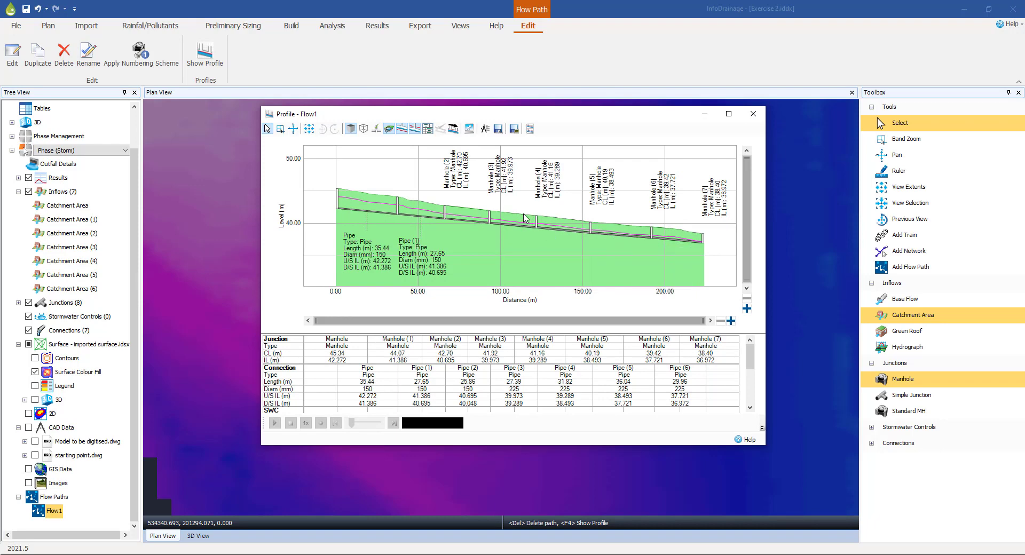
pyautogui.scroll(3, 524, 218)
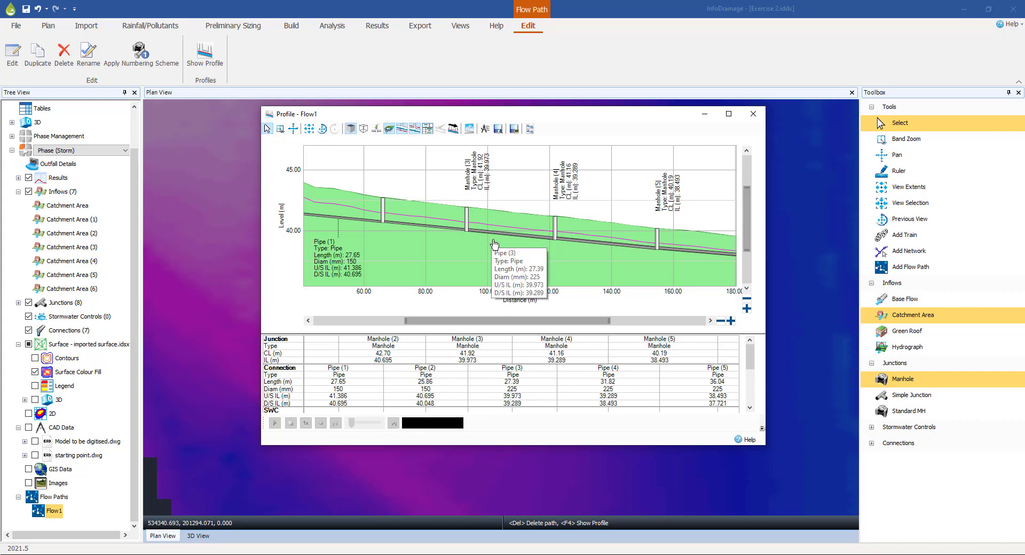
pyautogui.scroll(-3, 525, 268)
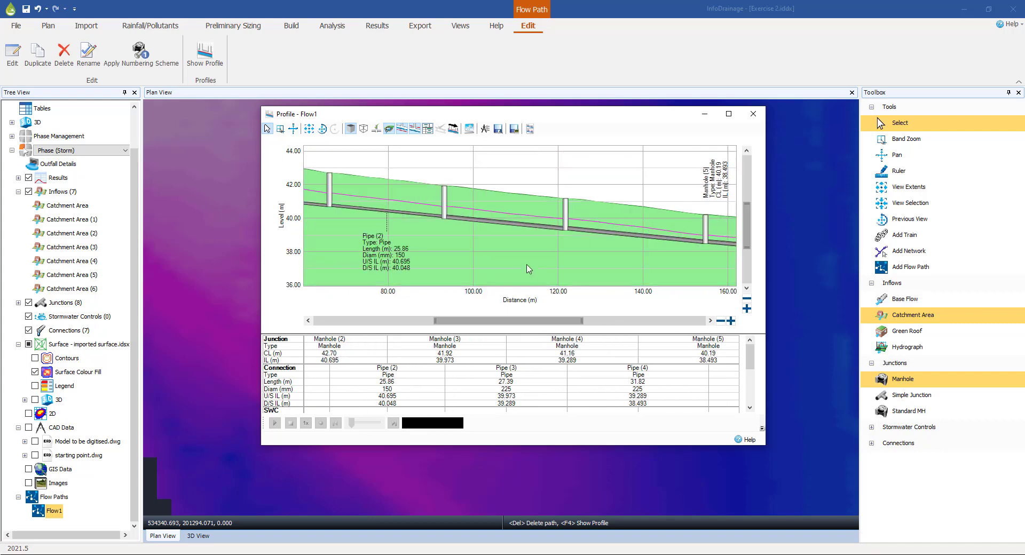
pyautogui.scroll(-3, 523, 255)
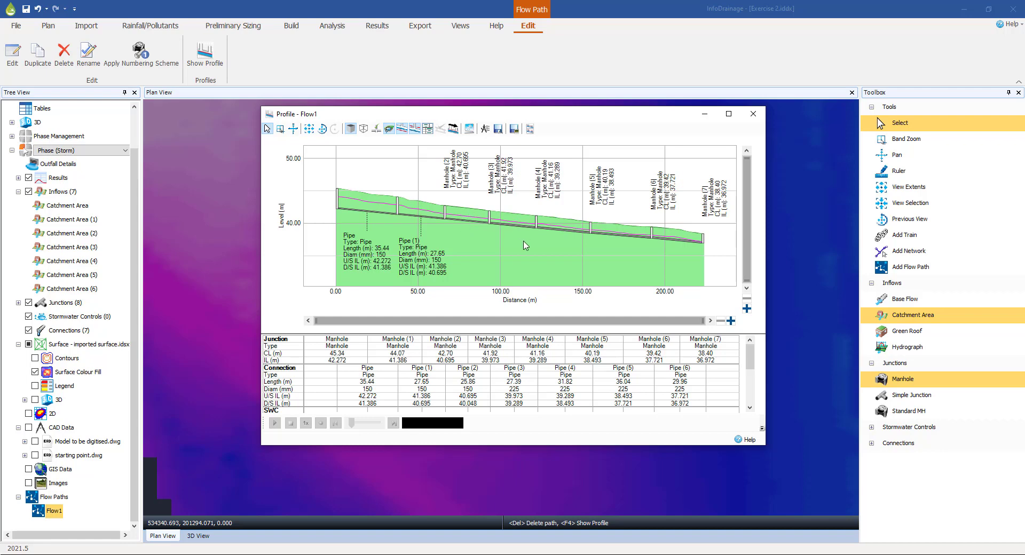
pyautogui.moveTo(570, 231)
pyautogui.scroll(3, 566, 231)
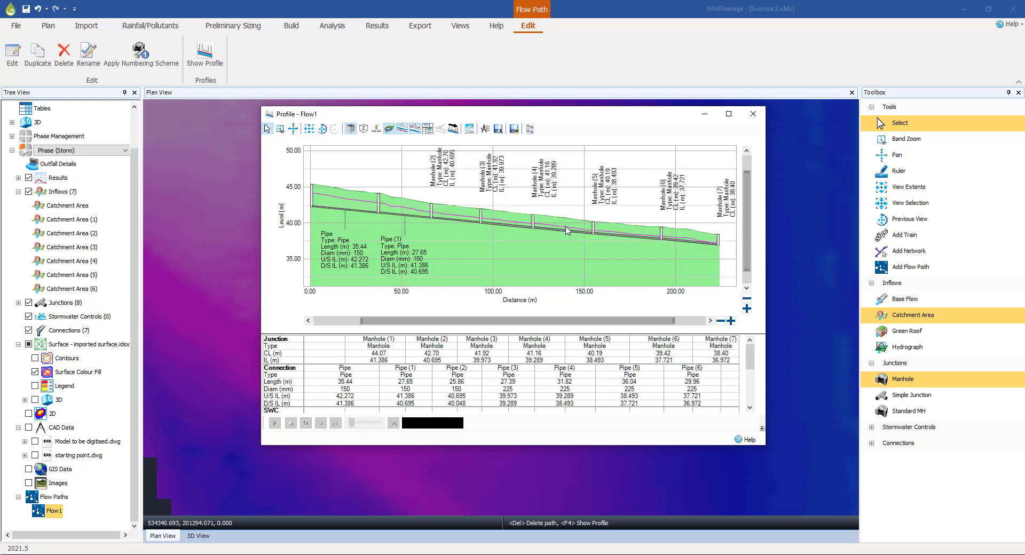
pyautogui.scroll(-3, 566, 231)
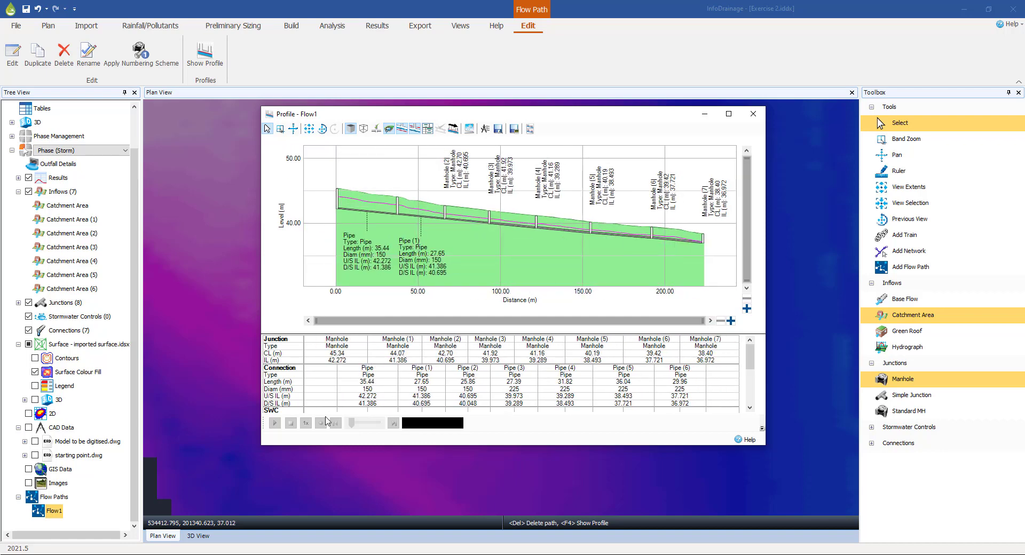